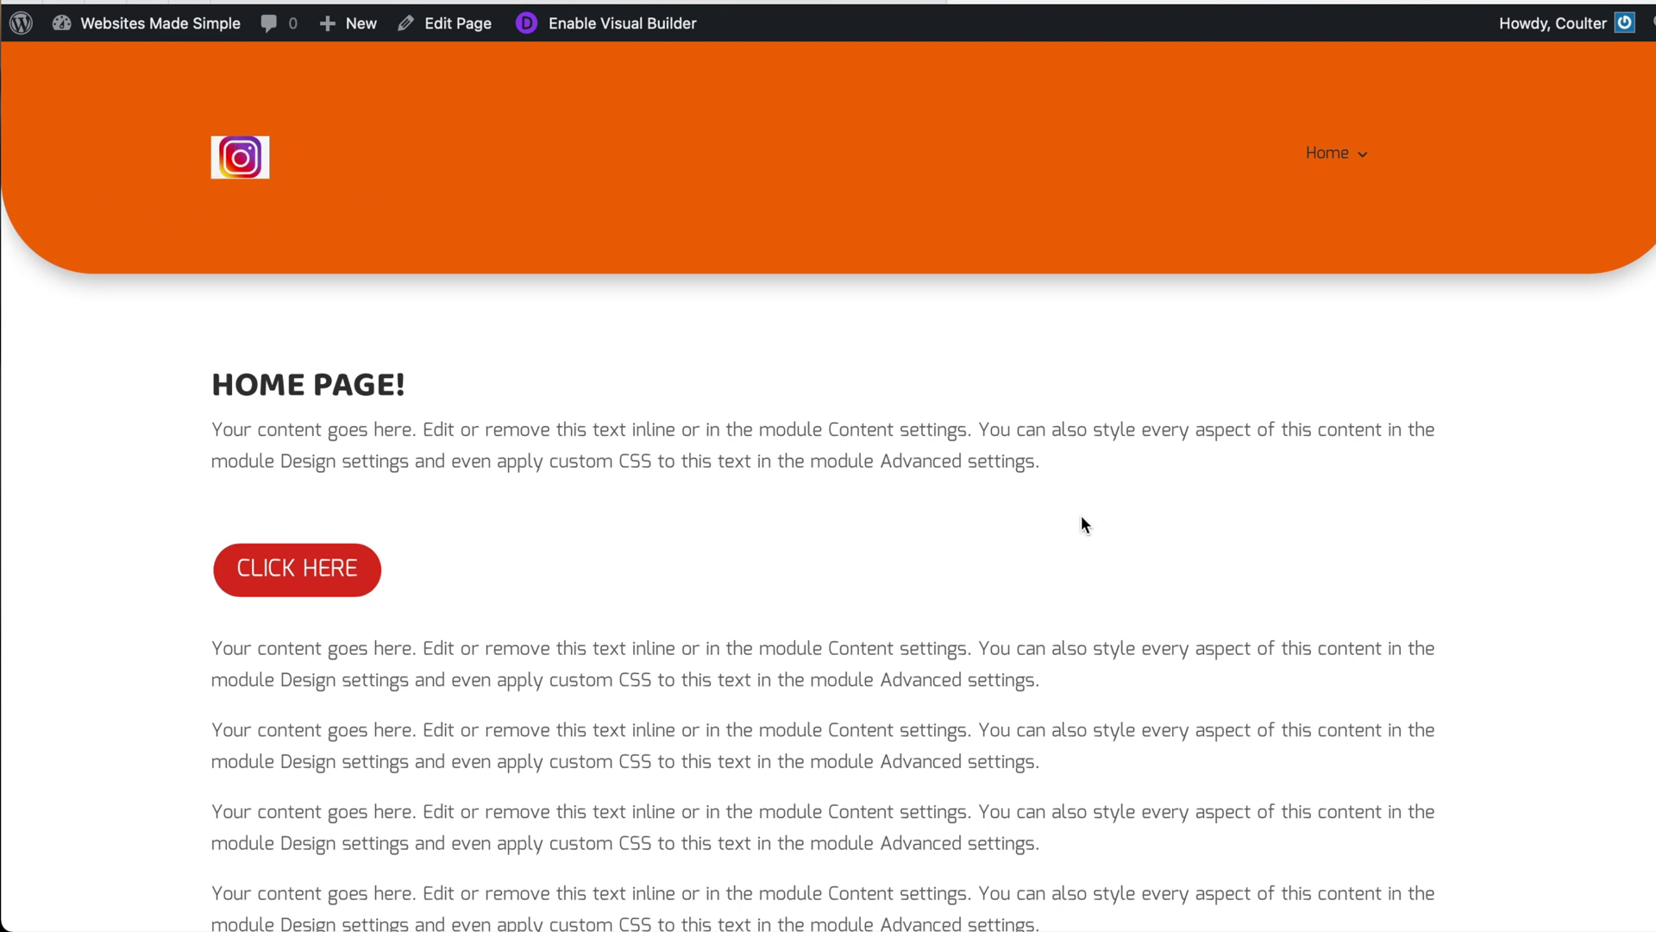
{"action": "scroll", "coordinate": [1080, 524], "scroll_direction": "down", "scroll_amount": 2}
{"action": "scroll", "coordinate": [1081, 522], "scroll_direction": "down", "scroll_amount": 8}
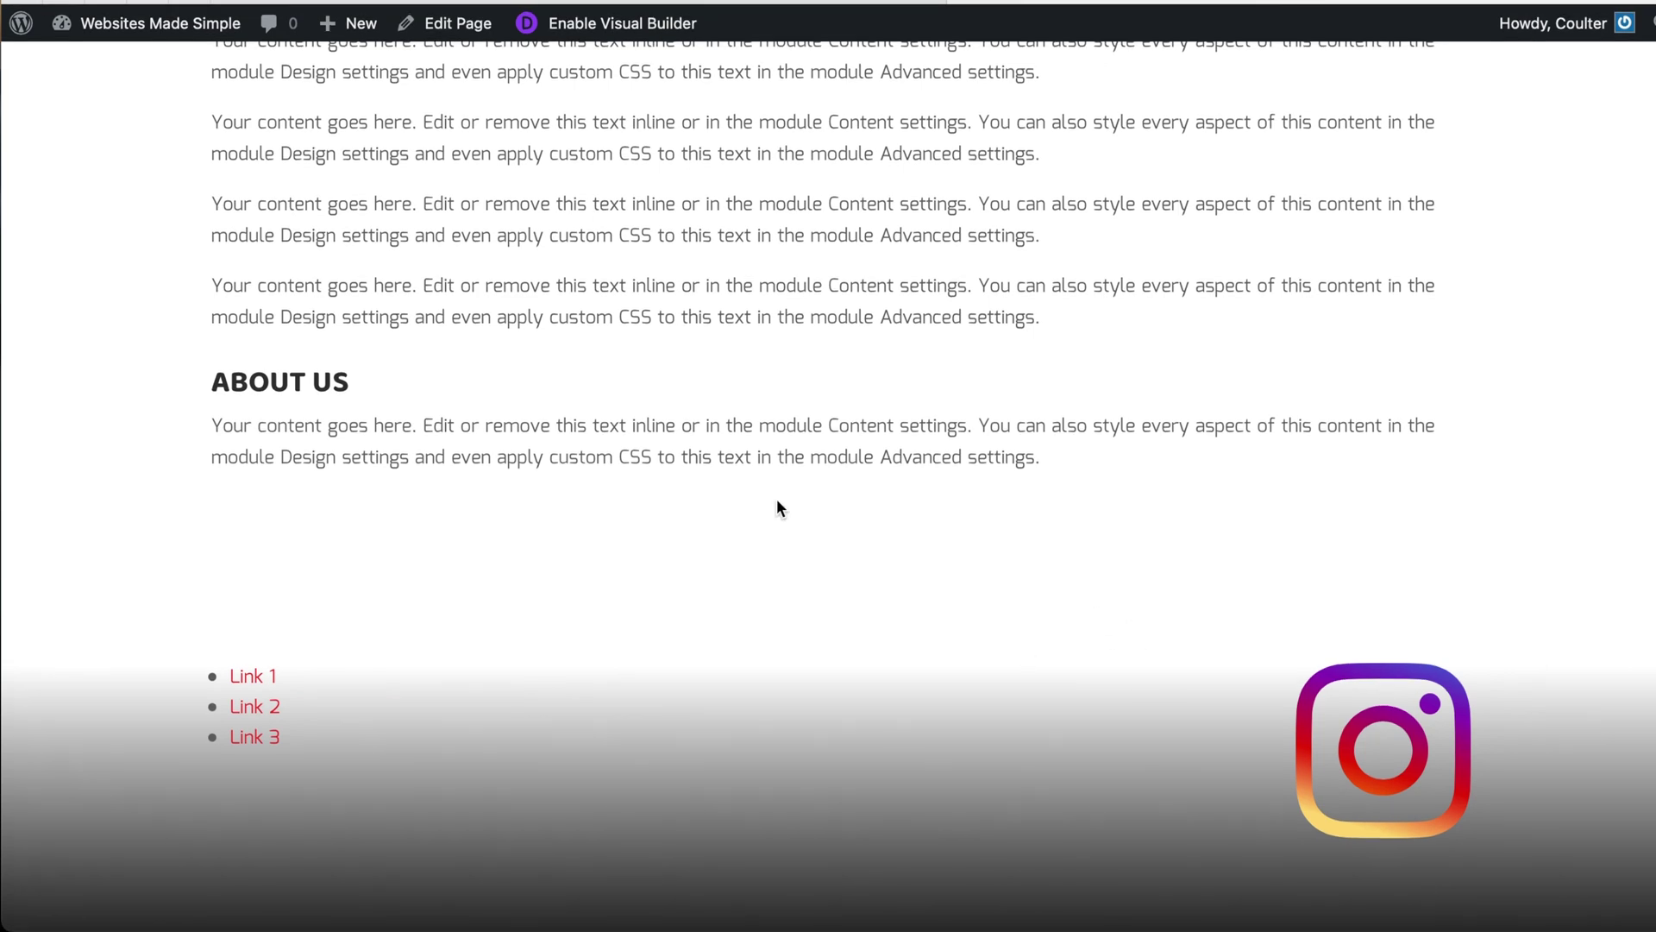
{"action": "scroll", "coordinate": [777, 507], "scroll_direction": "up", "scroll_amount": 10}
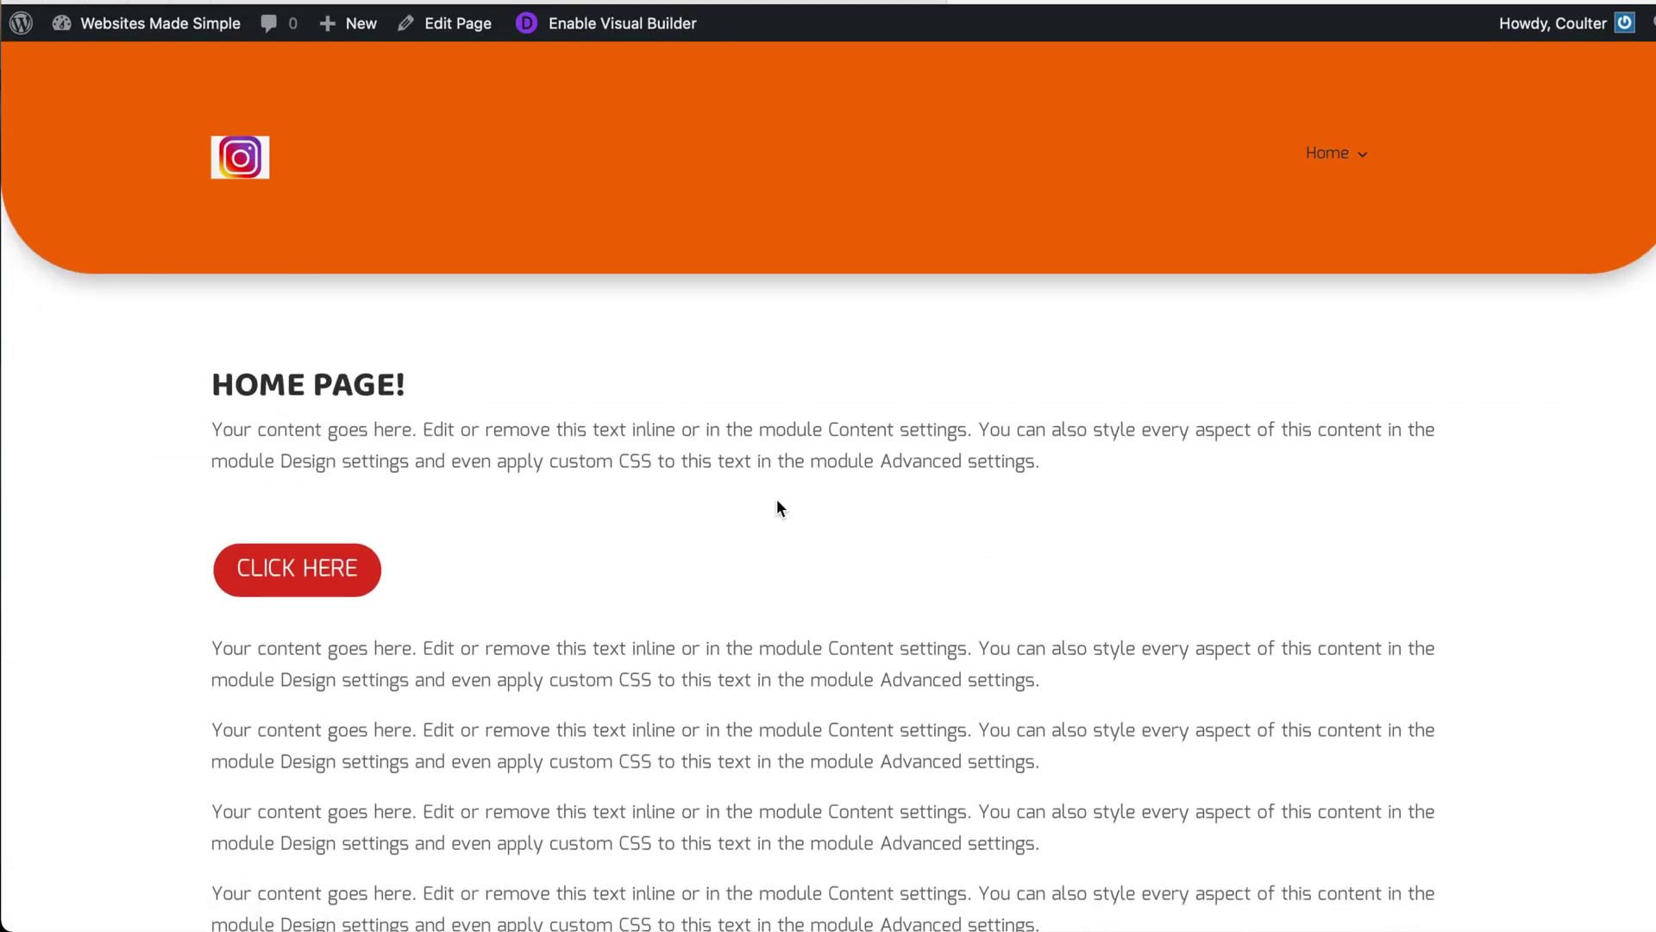
{"action": "scroll", "coordinate": [729, 487], "scroll_direction": "down", "scroll_amount": 3}
{"action": "scroll", "coordinate": [728, 487], "scroll_direction": "down", "scroll_amount": 3}
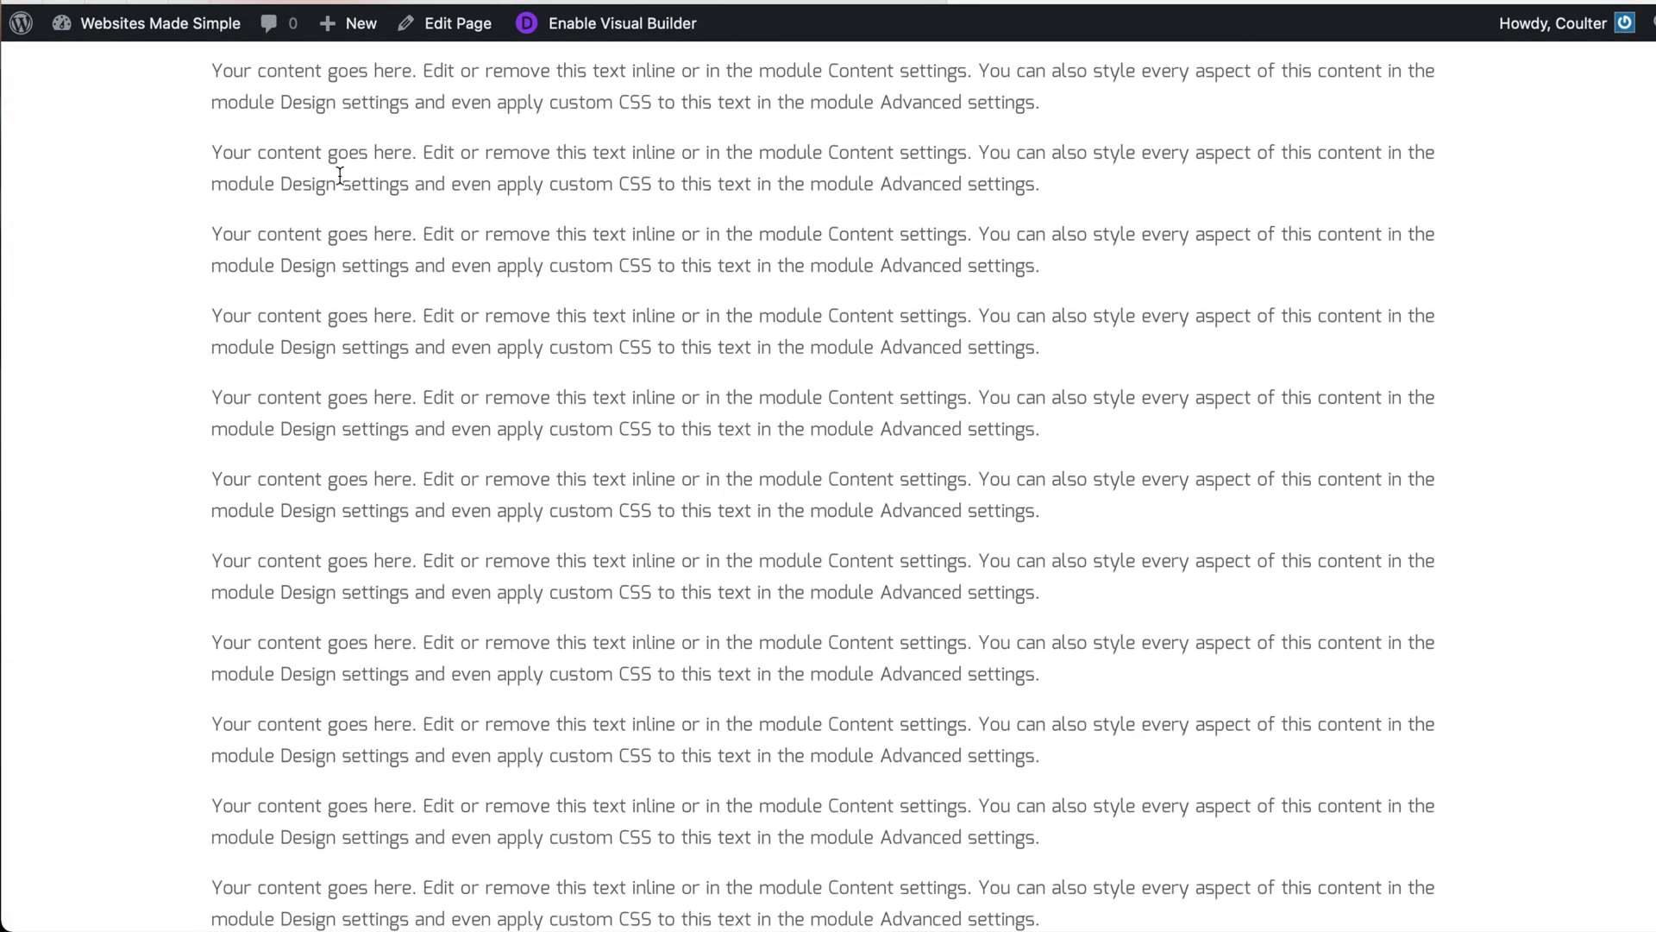
{"action": "scroll", "coordinate": [809, 551], "scroll_direction": "down", "scroll_amount": 2}
{"action": "scroll", "coordinate": [809, 551], "scroll_direction": "down", "scroll_amount": 2}
{"action": "scroll", "coordinate": [805, 550], "scroll_direction": "down", "scroll_amount": 3}
{"action": "scroll", "coordinate": [805, 550], "scroll_direction": "down", "scroll_amount": 1}
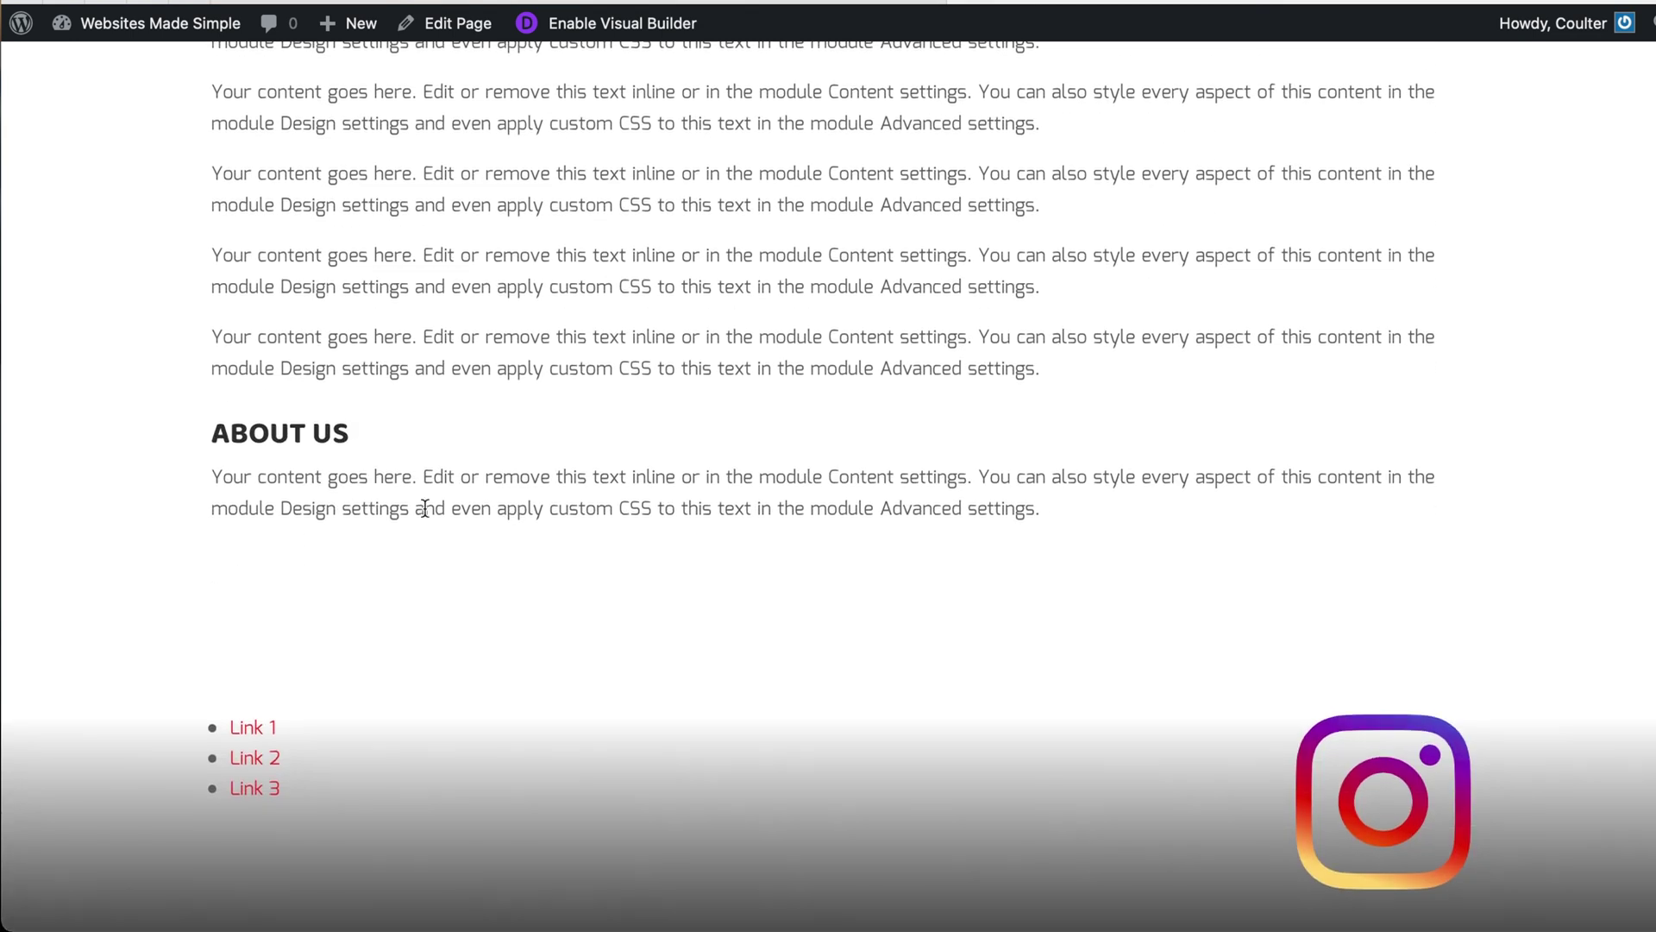
{"action": "scroll", "coordinate": [814, 517], "scroll_direction": "up", "scroll_amount": 10}
{"action": "scroll", "coordinate": [812, 516], "scroll_direction": "down", "scroll_amount": 2}
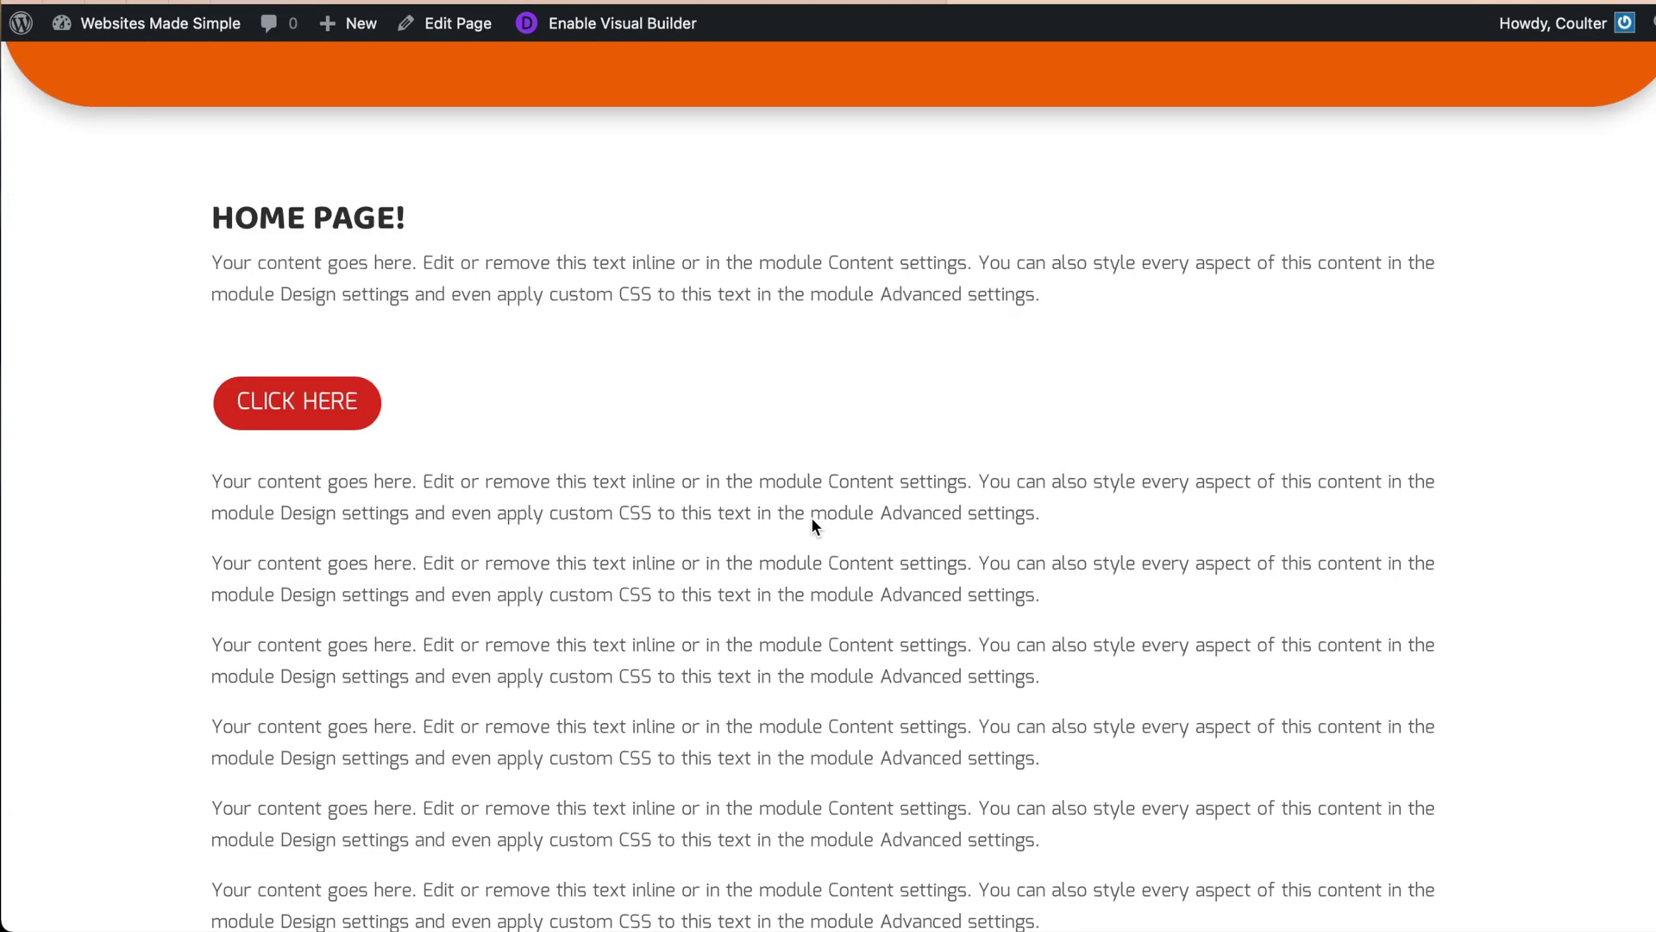
{"action": "scroll", "coordinate": [812, 517], "scroll_direction": "down", "scroll_amount": 10}
{"action": "scroll", "coordinate": [889, 581], "scroll_direction": "up", "scroll_amount": 8}
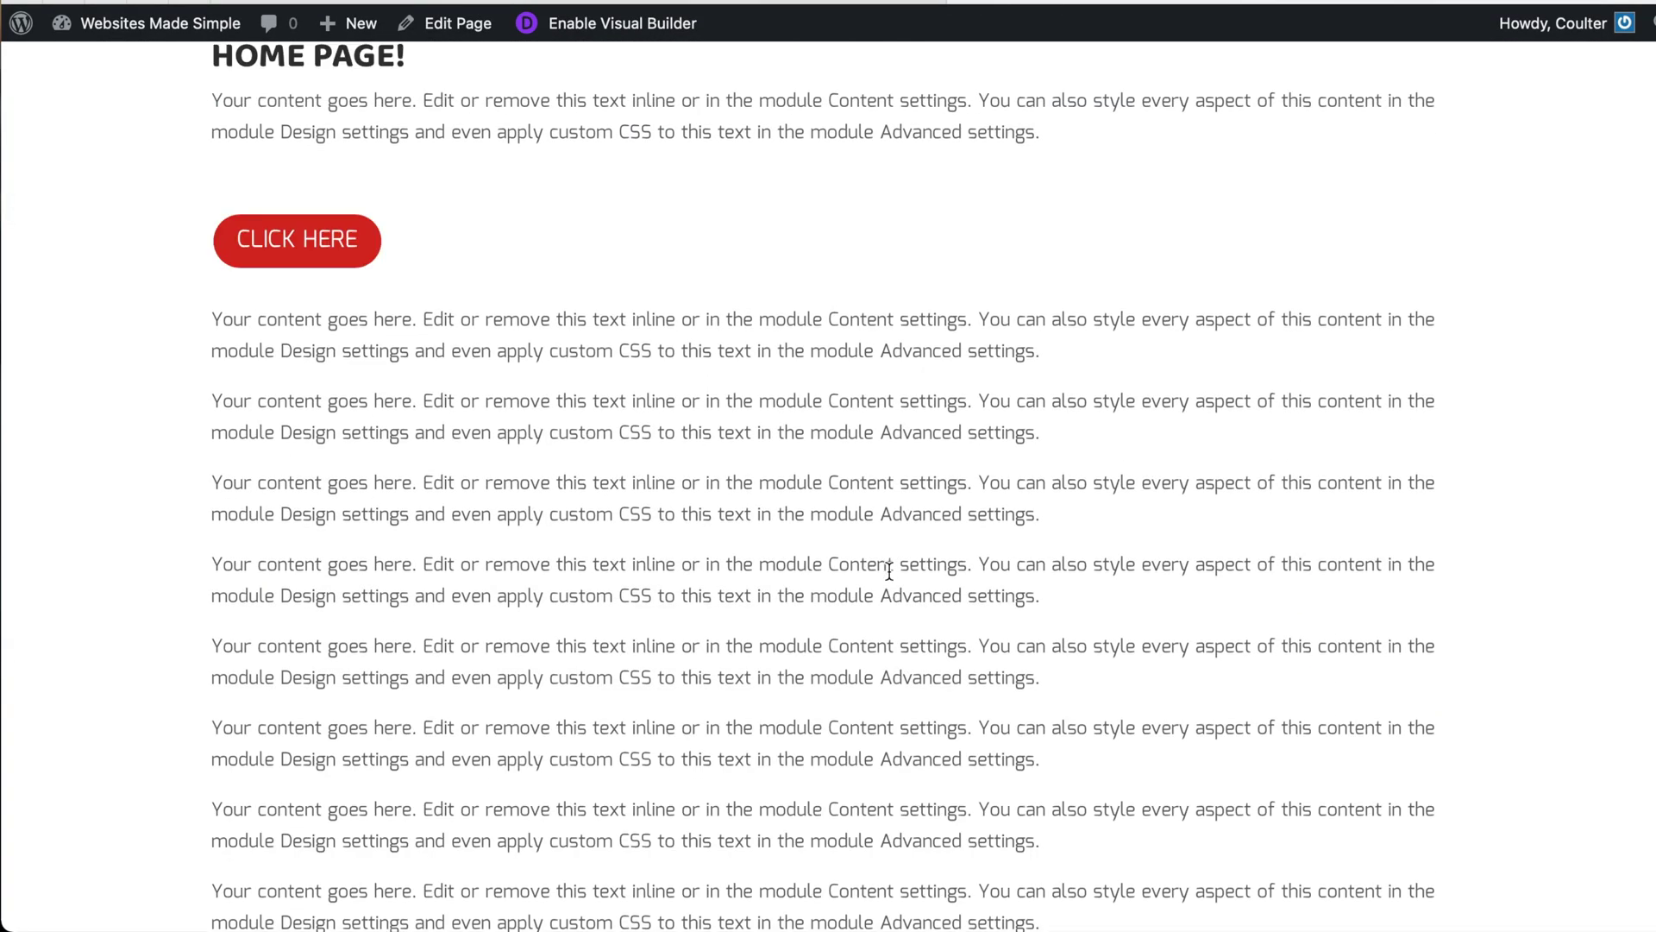
{"action": "scroll", "coordinate": [889, 574], "scroll_direction": "up", "scroll_amount": 3}
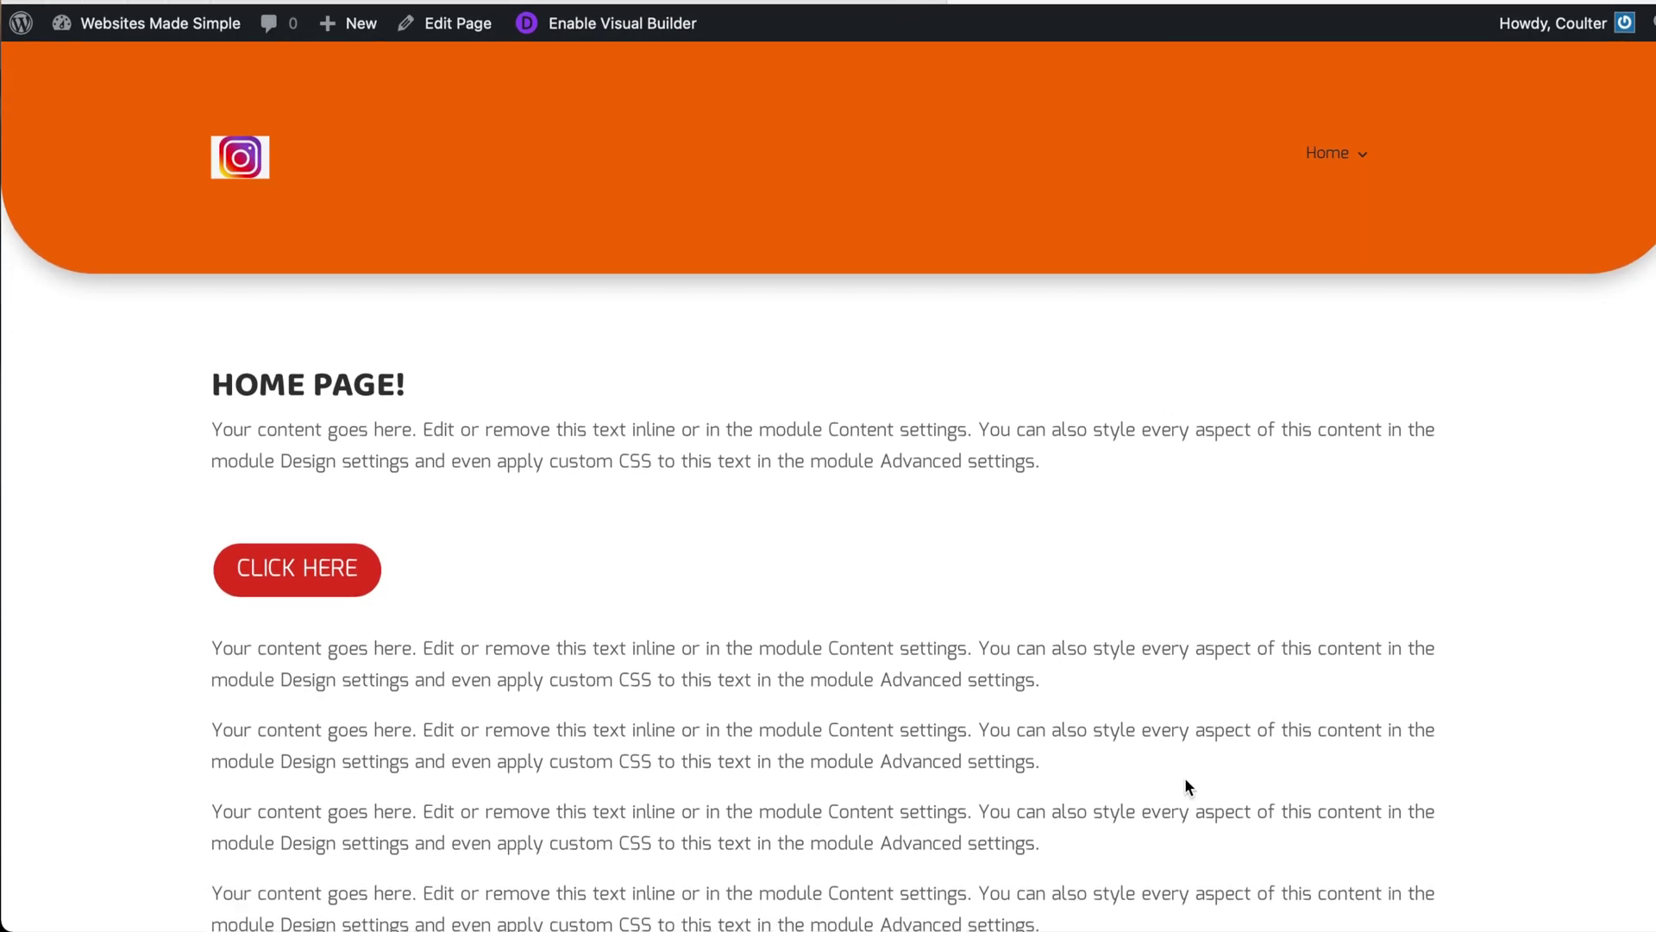
{"action": "scroll", "coordinate": [940, 525], "scroll_direction": "down", "scroll_amount": 6}
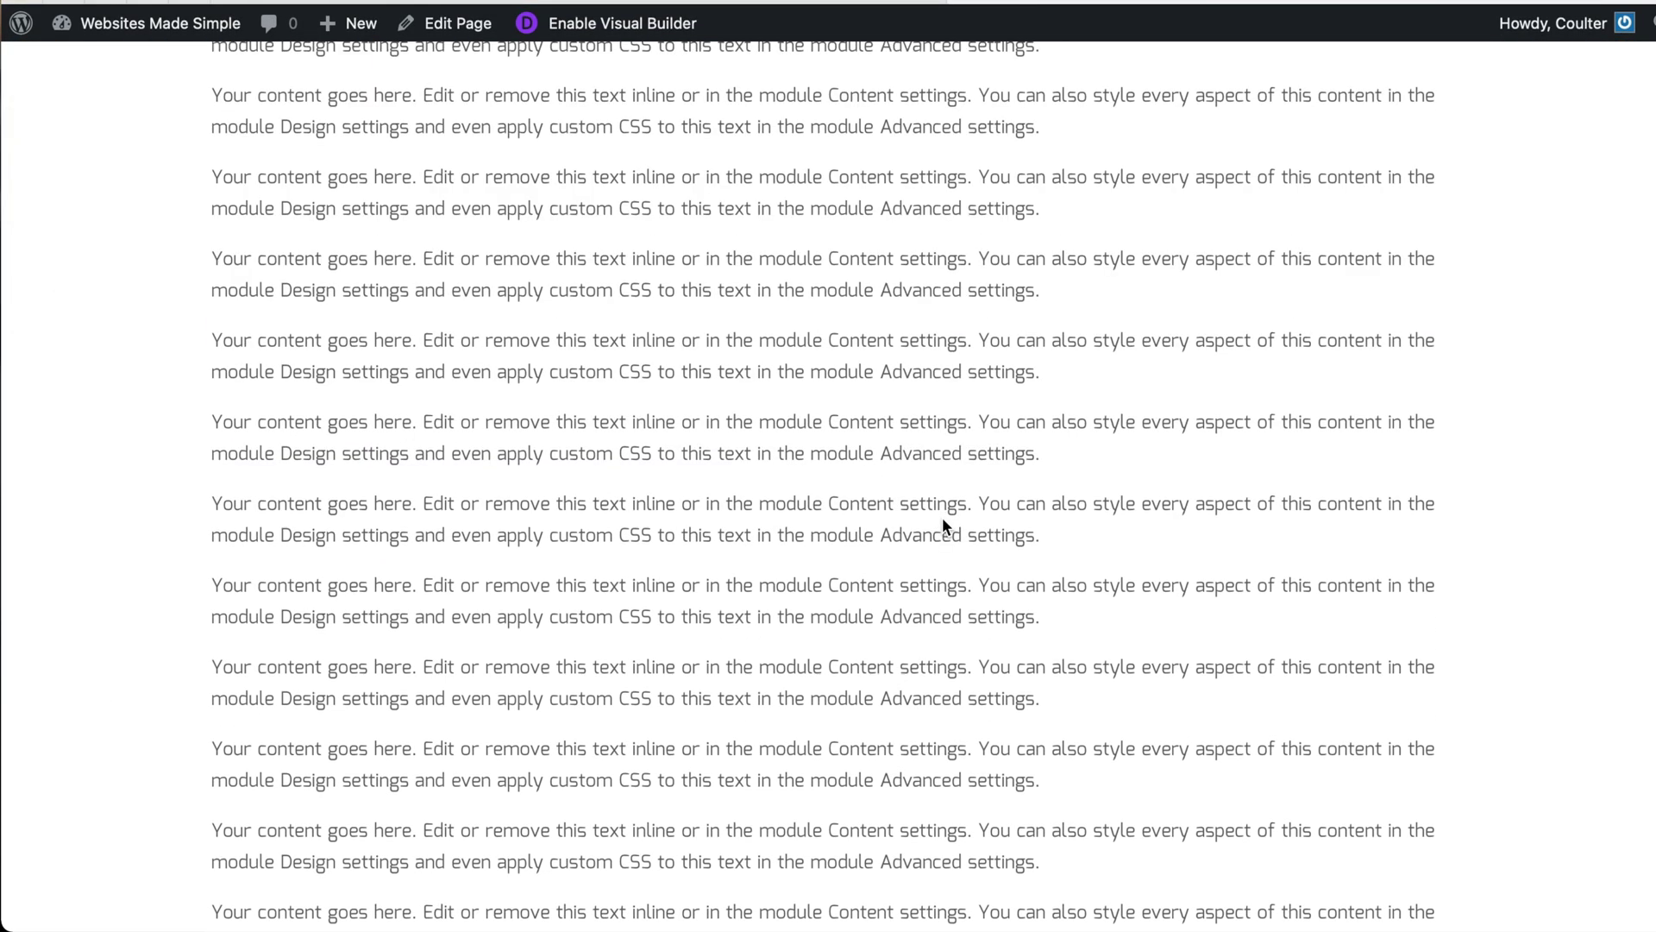
{"action": "scroll", "coordinate": [943, 519], "scroll_direction": "down", "scroll_amount": 5}
{"action": "scroll", "coordinate": [732, 634], "scroll_direction": "up", "scroll_amount": 15}
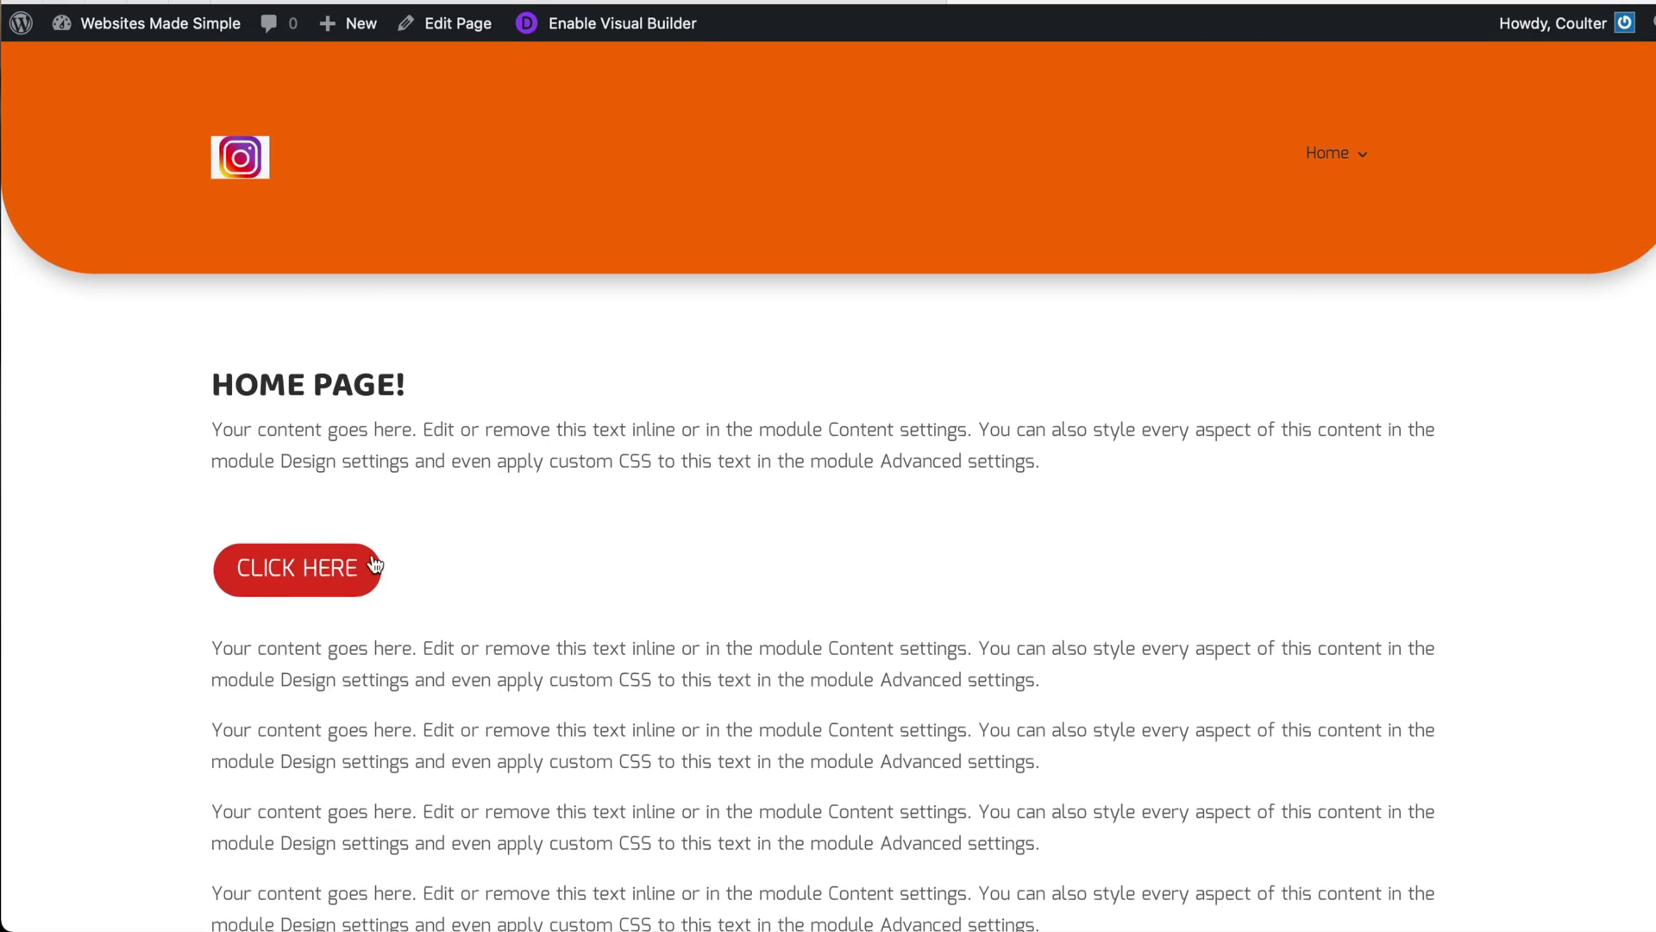
{"action": "scroll", "coordinate": [686, 544], "scroll_direction": "down", "scroll_amount": 5}
{"action": "scroll", "coordinate": [698, 542], "scroll_direction": "down", "scroll_amount": 5}
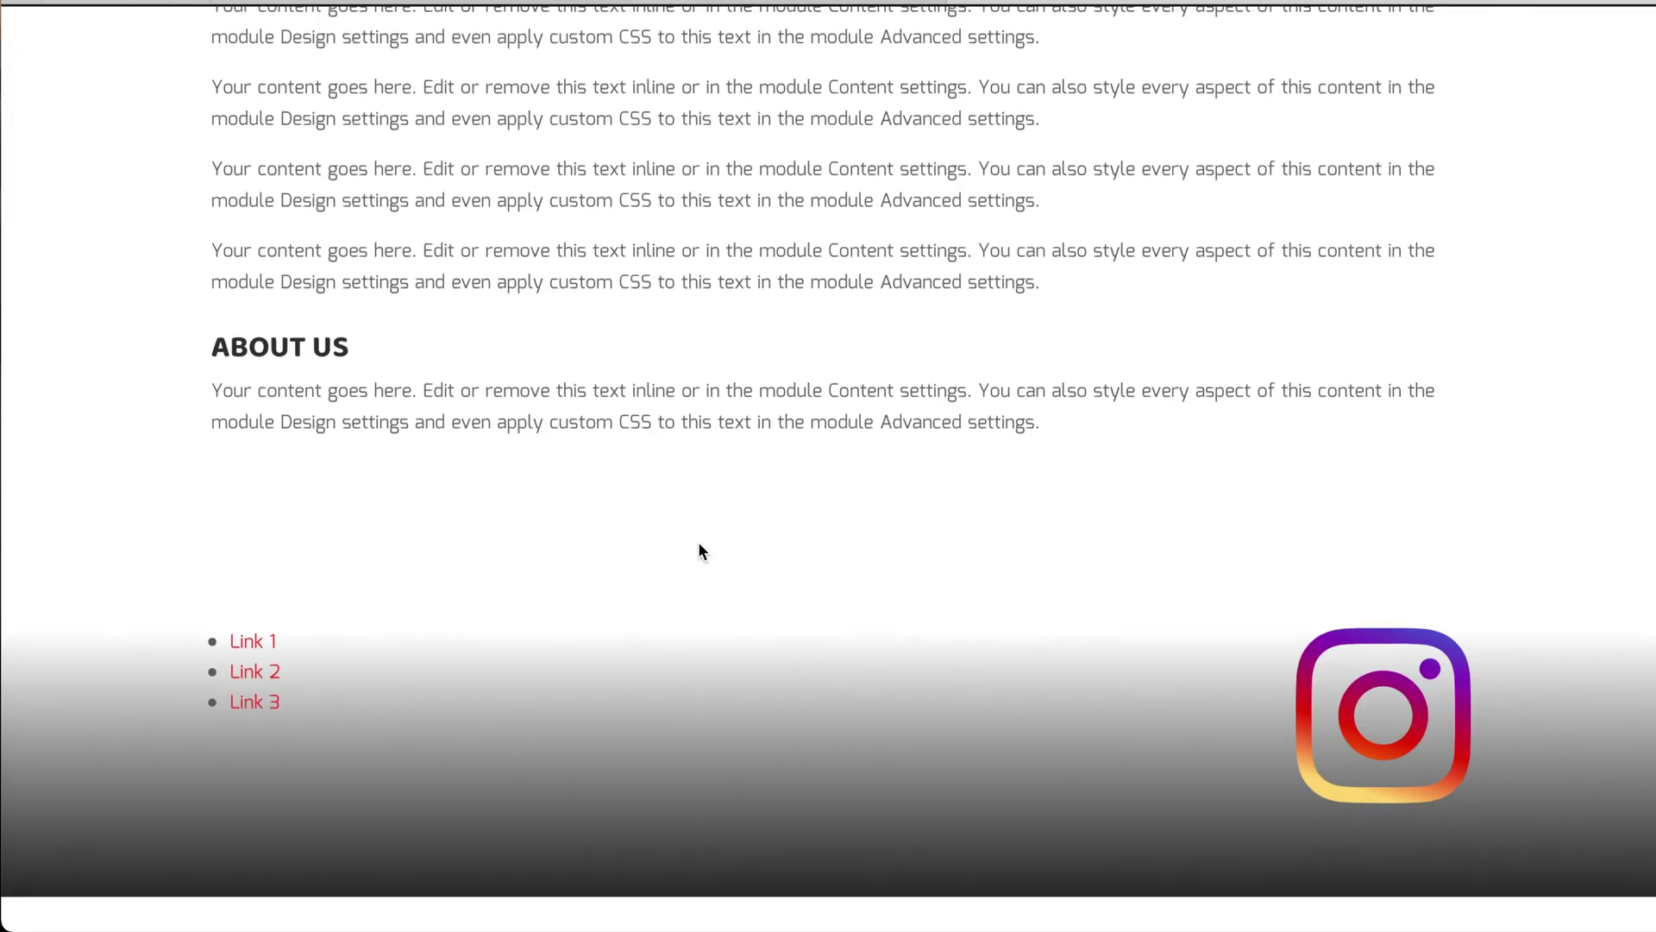
{"action": "scroll", "coordinate": [328, 418], "scroll_direction": "up", "scroll_amount": 5}
{"action": "scroll", "coordinate": [327, 419], "scroll_direction": "up", "scroll_amount": 5}
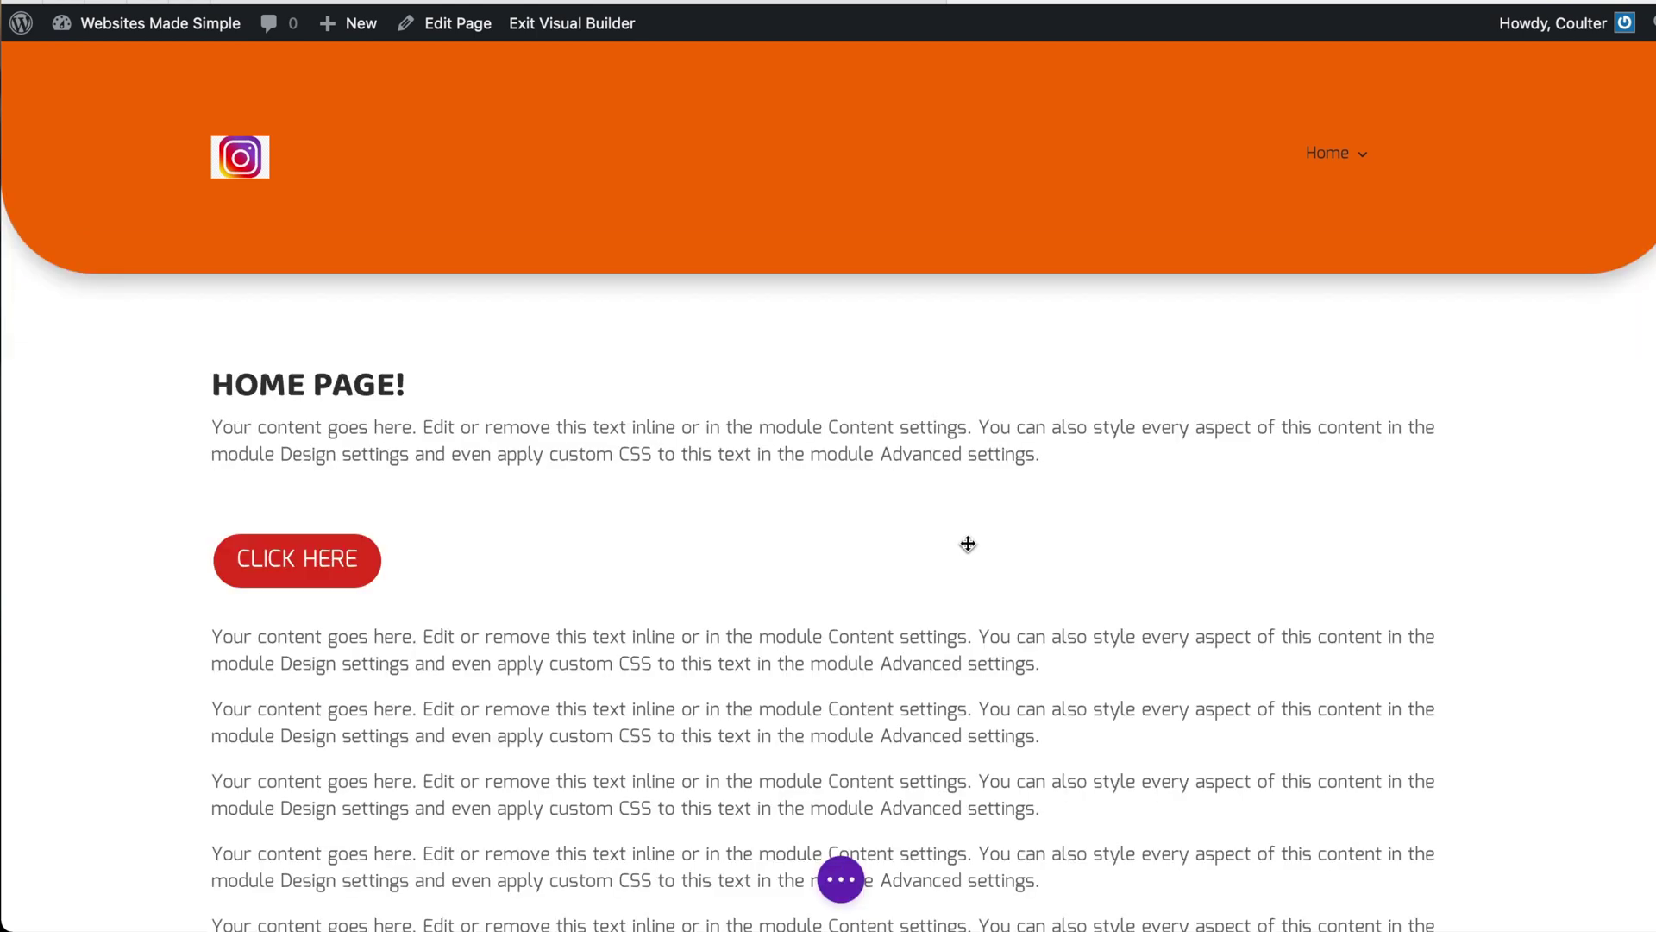
{"action": "mouse_move", "coordinate": [840, 419]}
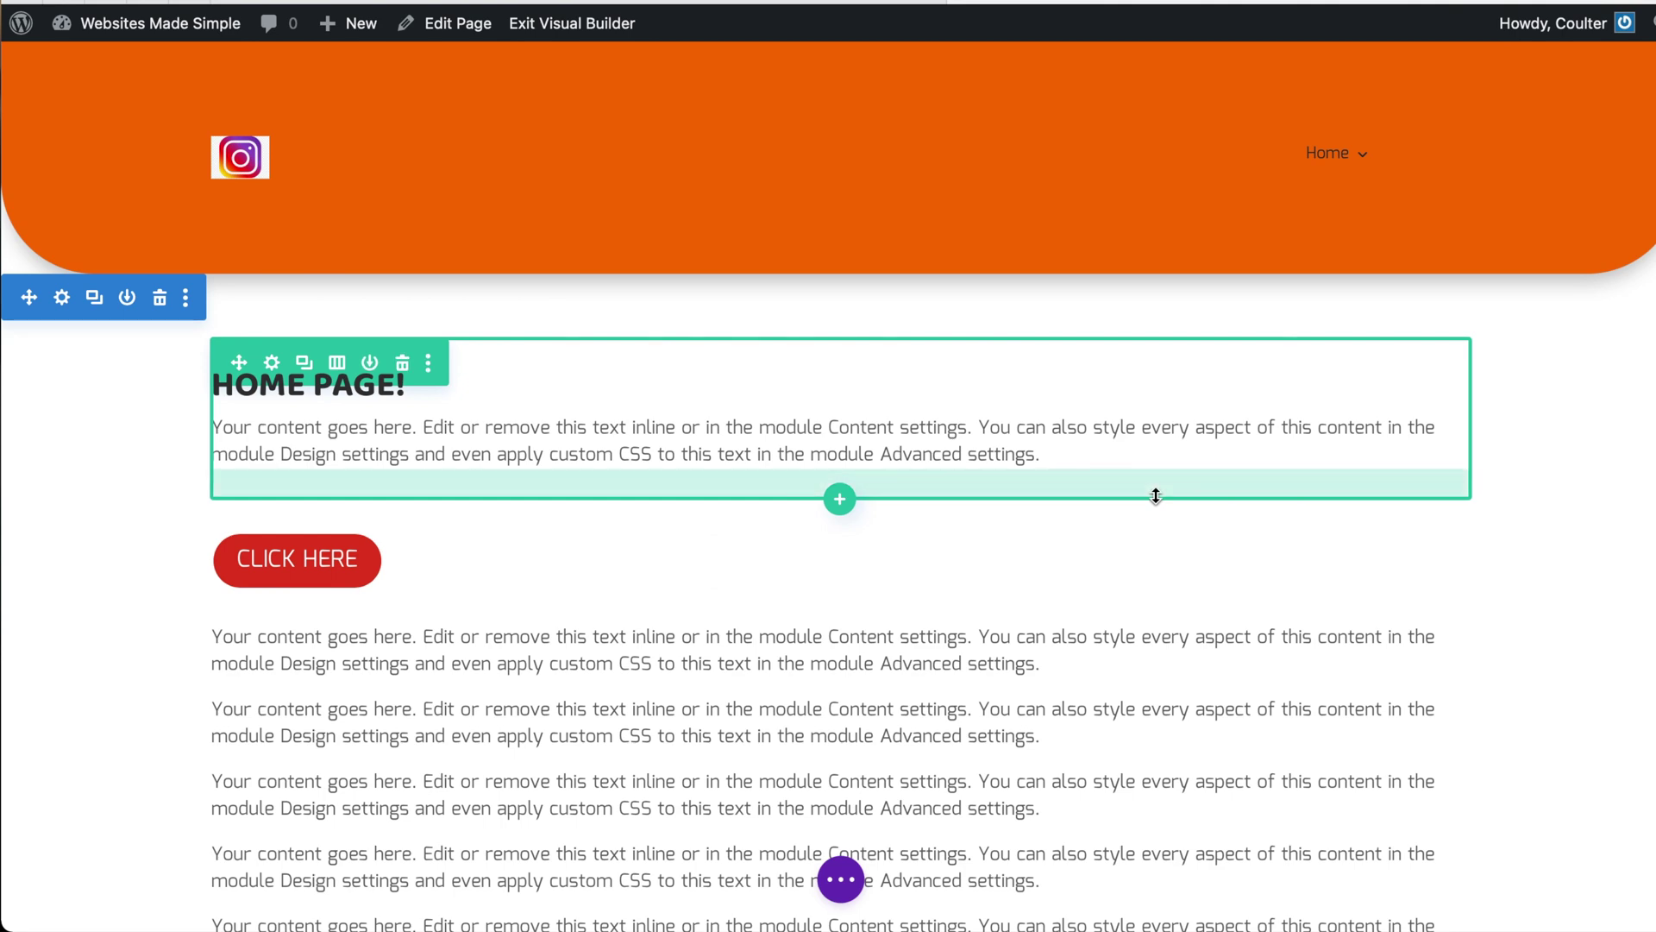
{"action": "scroll", "coordinate": [1250, 592], "scroll_direction": "down", "scroll_amount": 10}
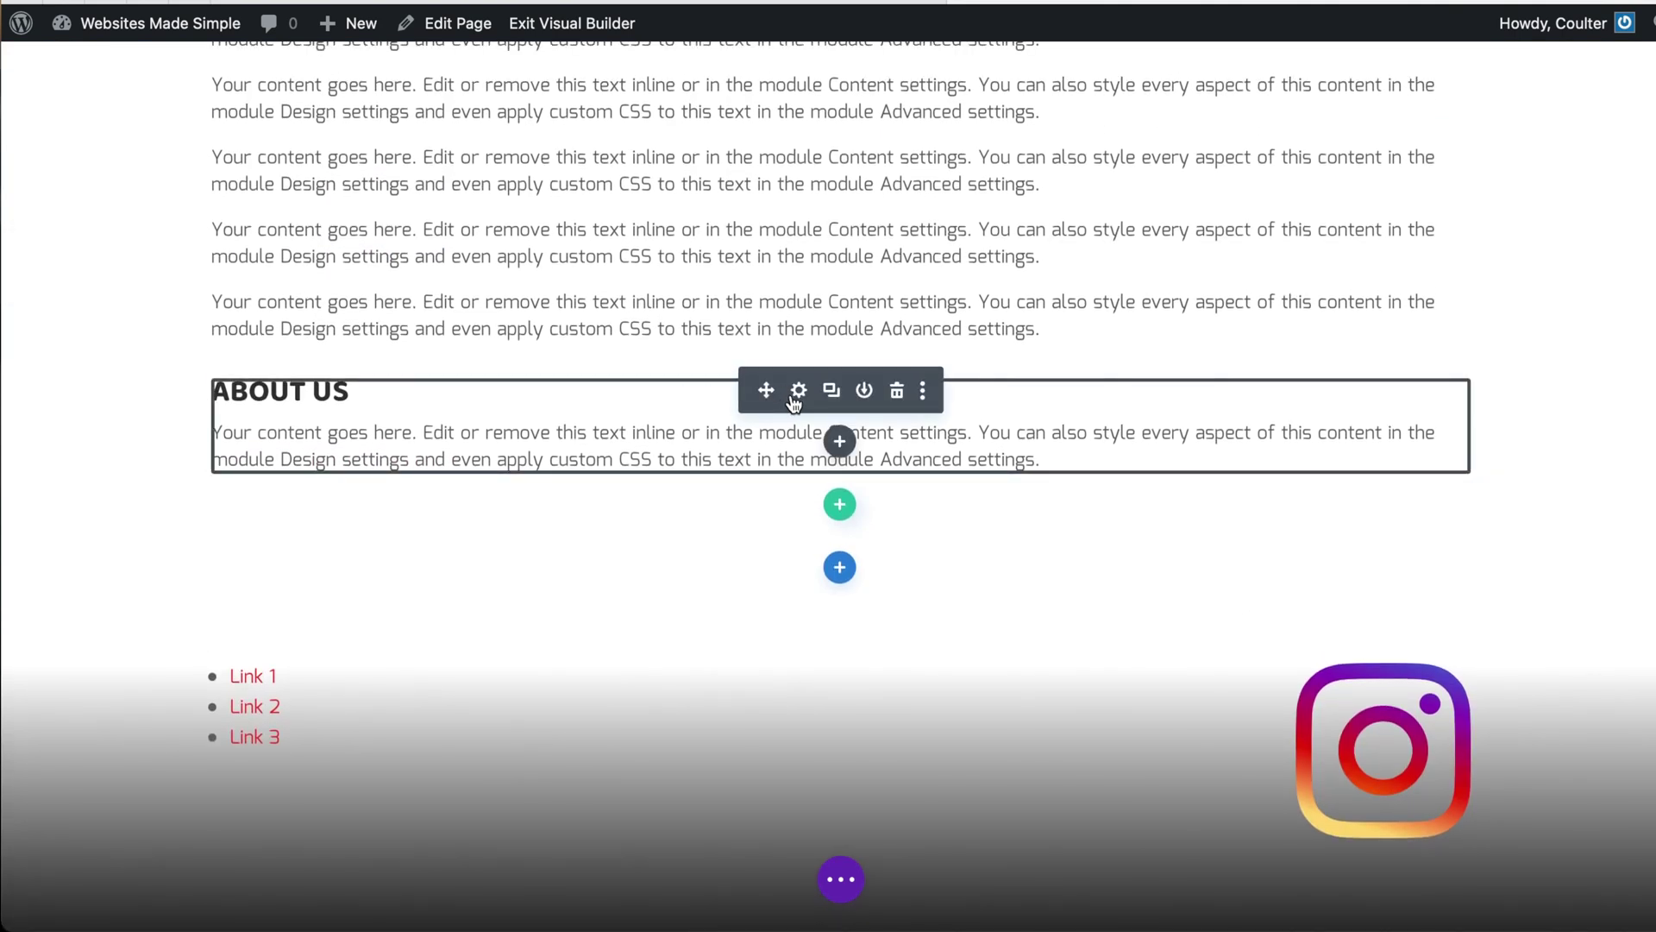
Step: Bring up the About Us text module's settings showing its heading and paragraph markup
{"action": "left_click", "coordinate": [797, 393]}
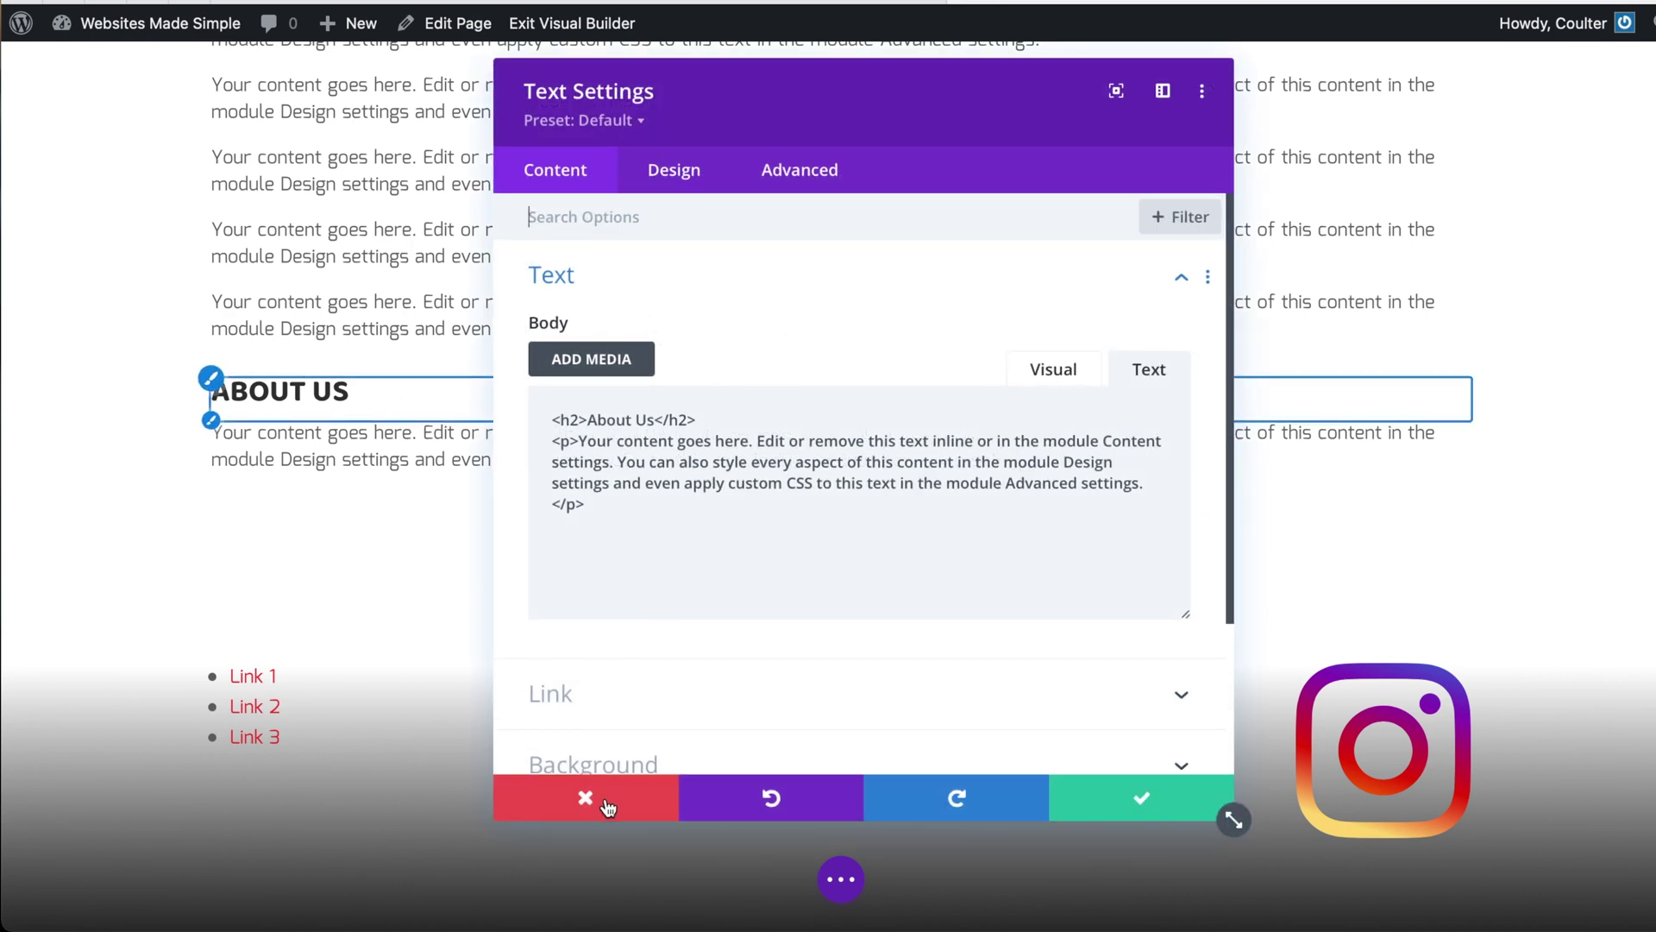
Step: Give the About Us text module the CSS ID about-us under Advanced > CSS ID & Classes
{"action": "left_click", "coordinate": [603, 803]}
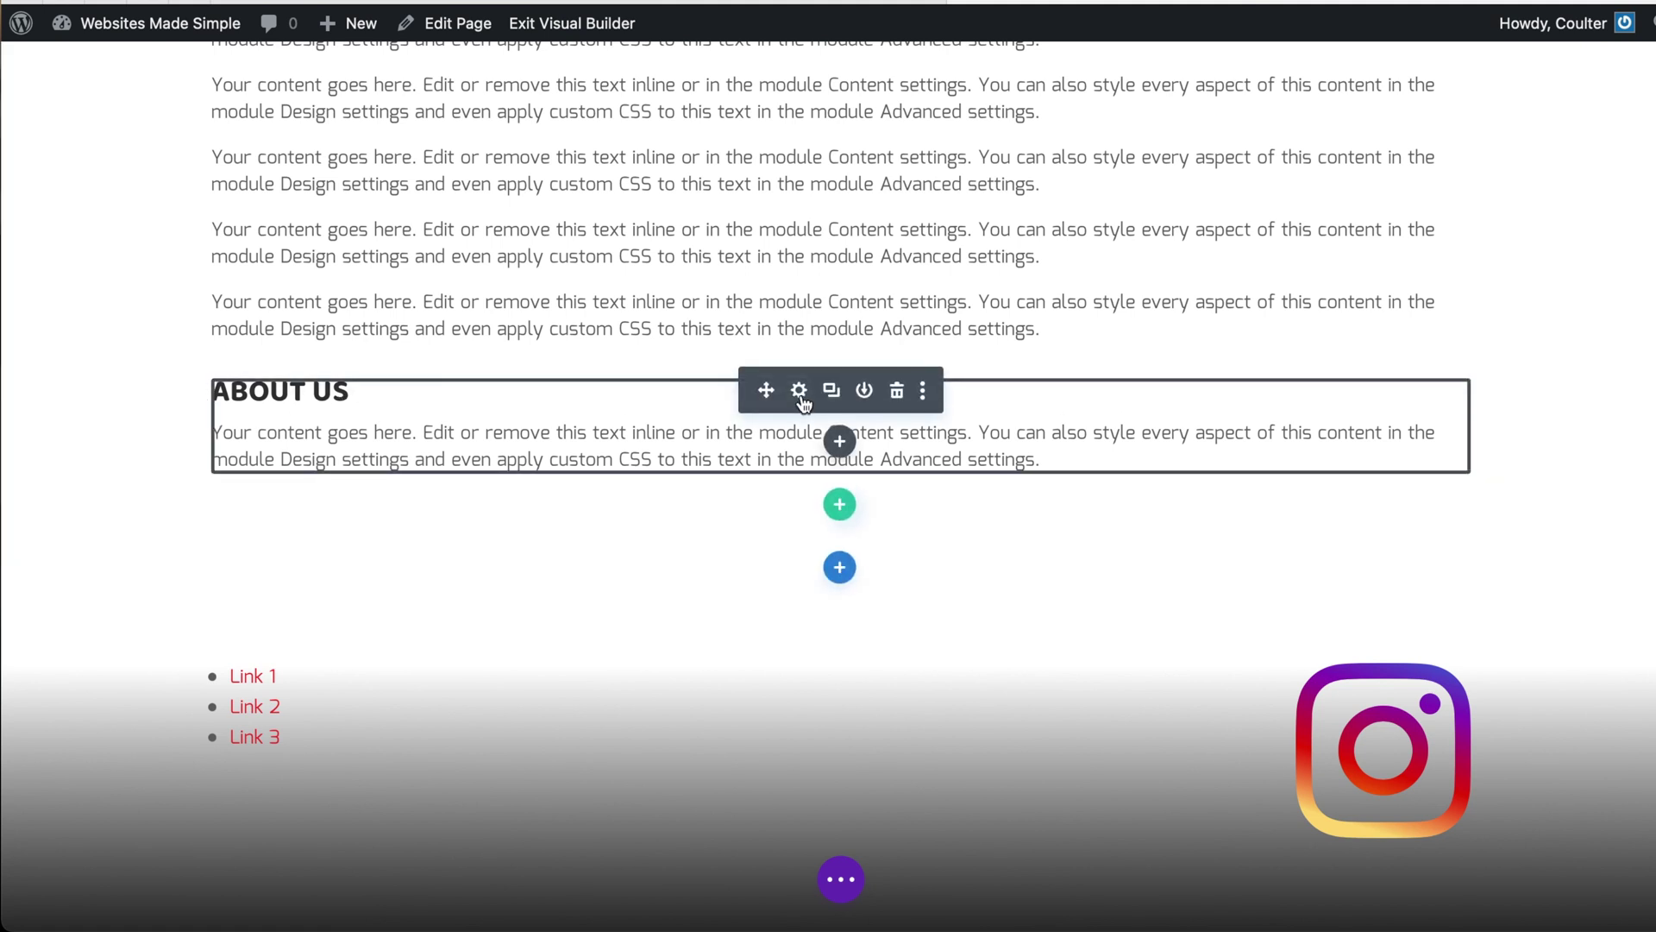
{"action": "left_click", "coordinate": [800, 394]}
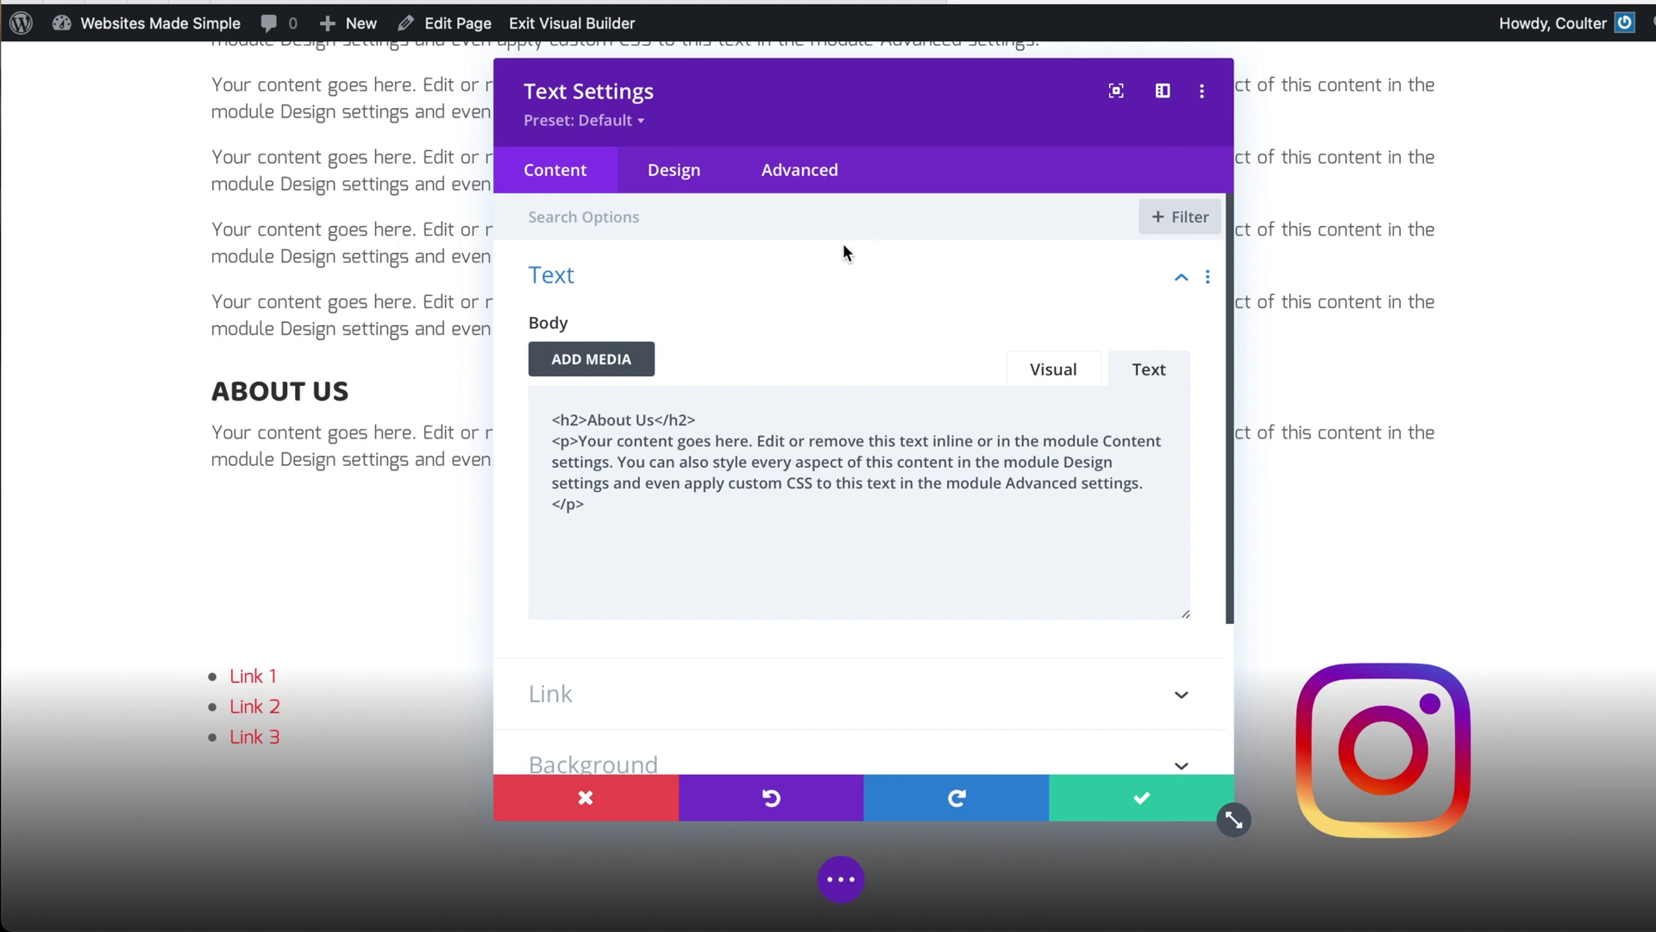
{"action": "left_click", "coordinate": [822, 189]}
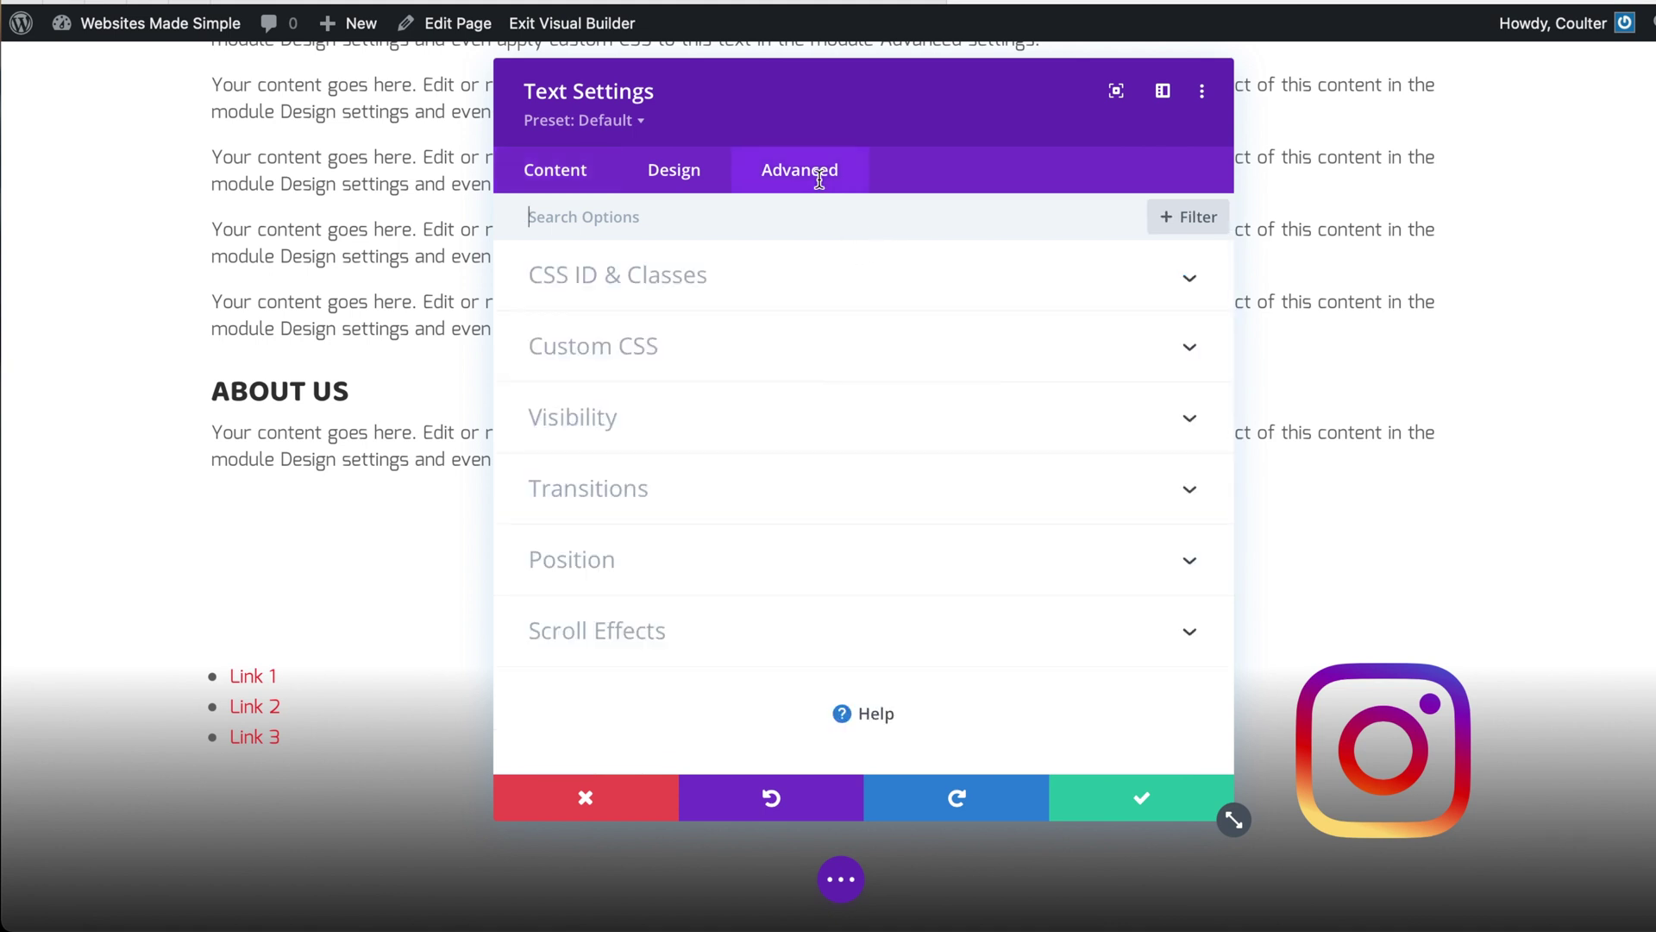
{"action": "left_click", "coordinate": [734, 294]}
{"action": "left_click", "coordinate": [637, 365]}
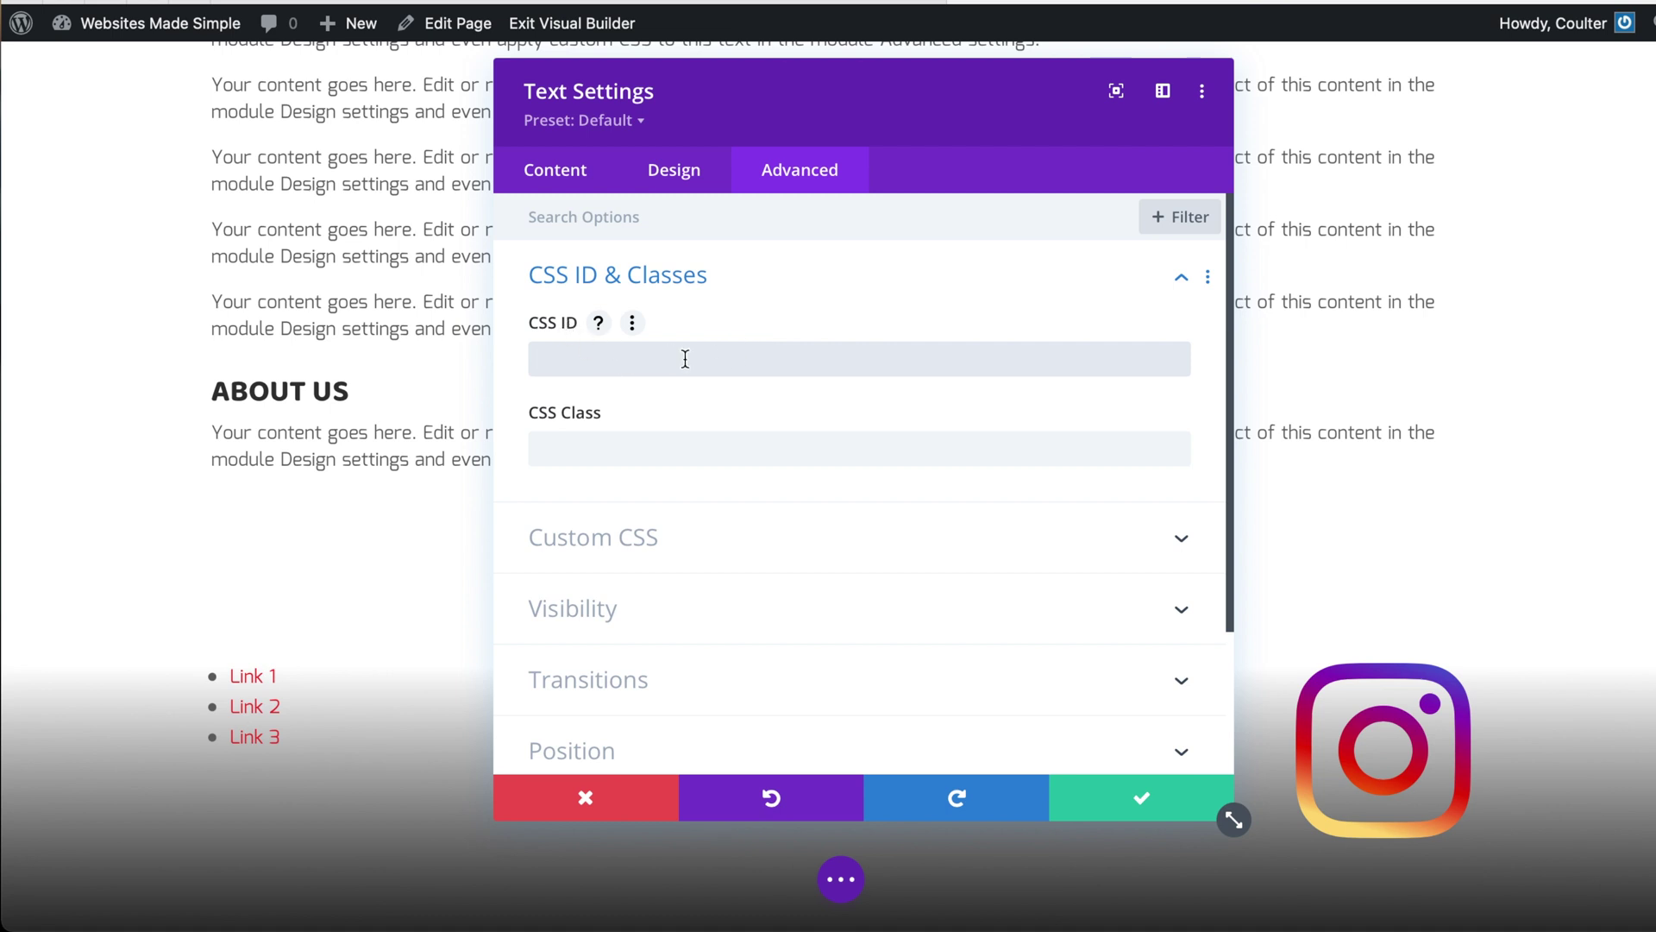
{"action": "type", "text": "about-us"}
{"action": "key", "text": "ctrl+a"}
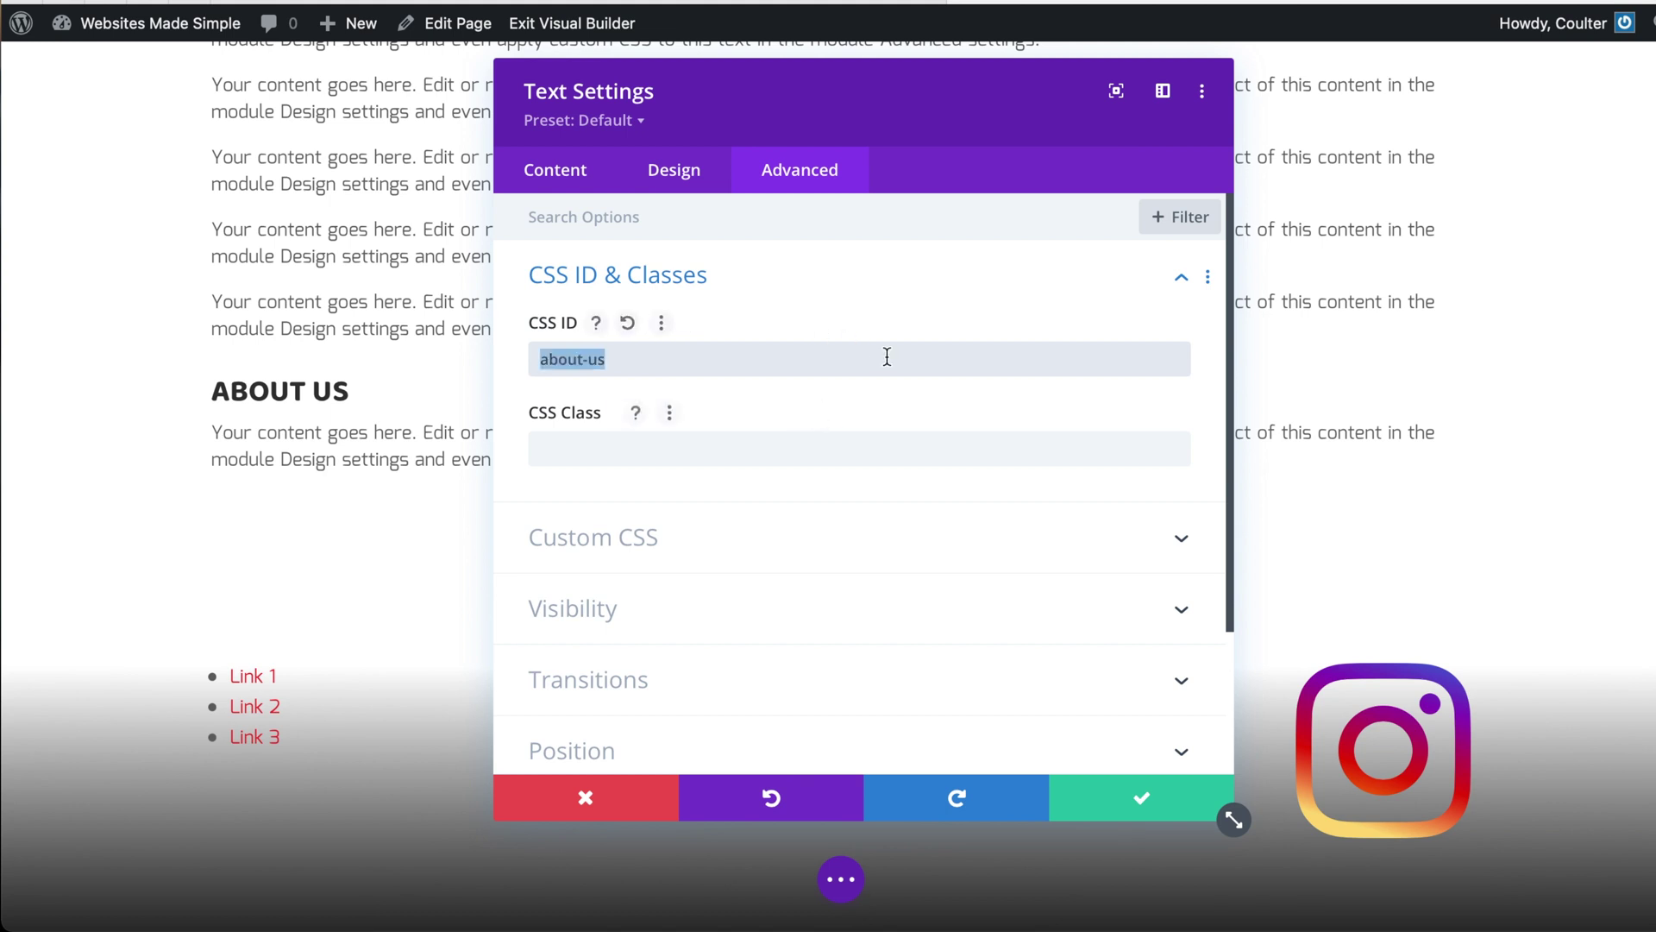
{"action": "left_click", "coordinate": [864, 295]}
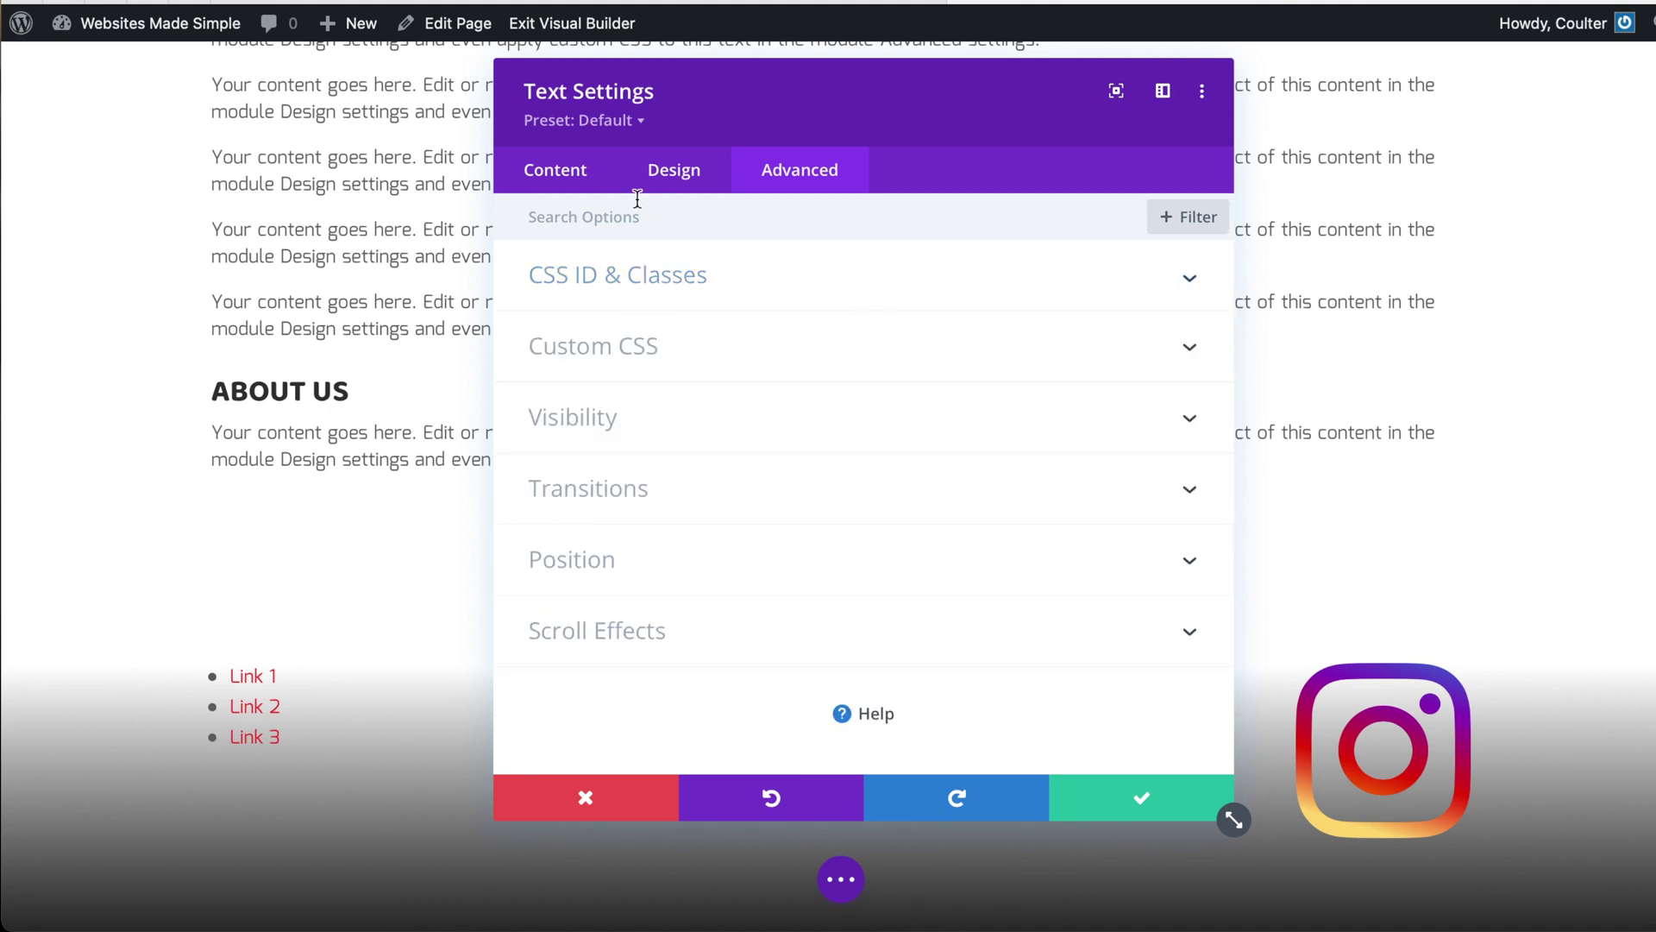
{"action": "left_click", "coordinate": [556, 189]}
{"action": "left_click", "coordinate": [649, 283]}
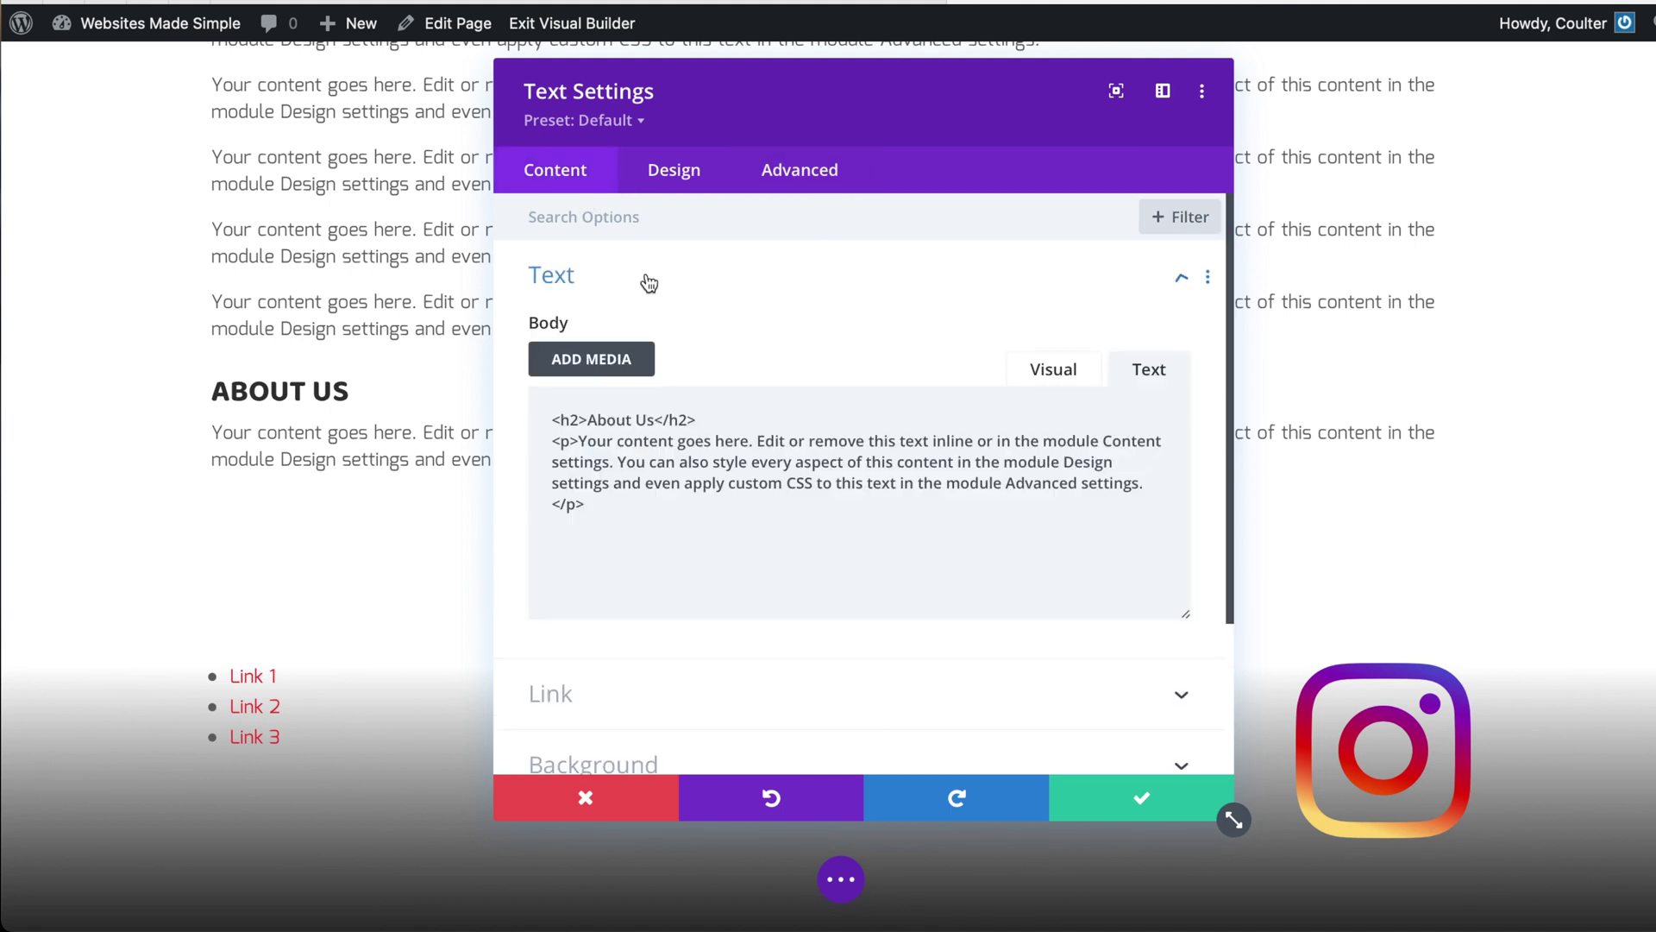
{"action": "left_click", "coordinate": [578, 421]}
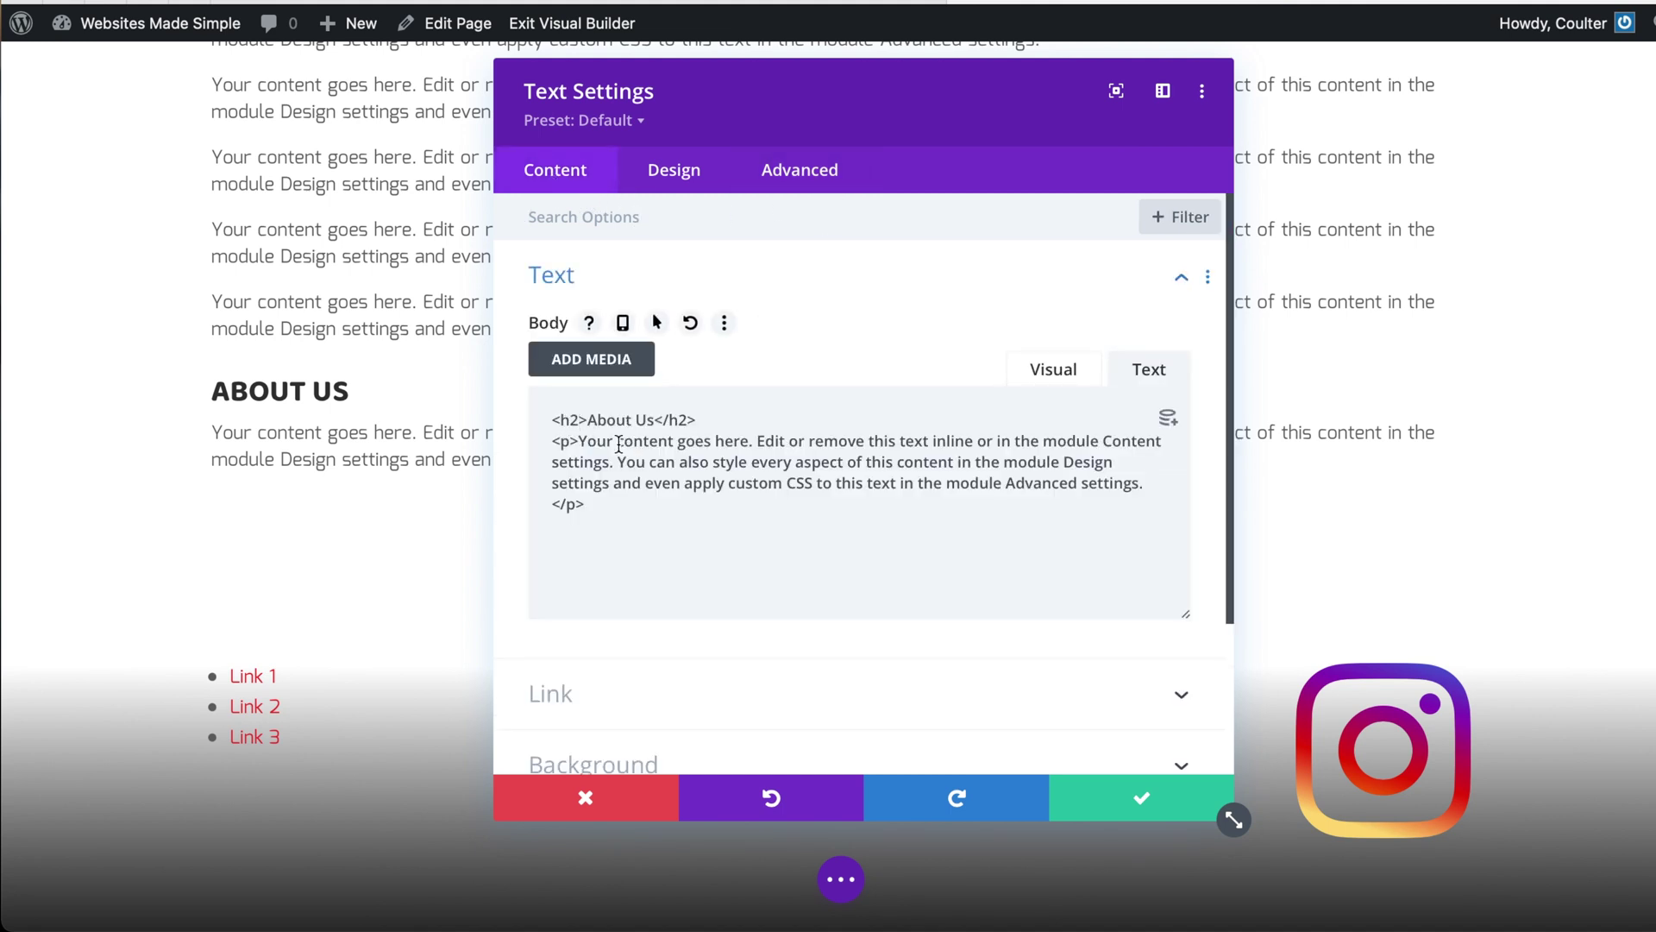
{"action": "type", "text": "id=\"a"}
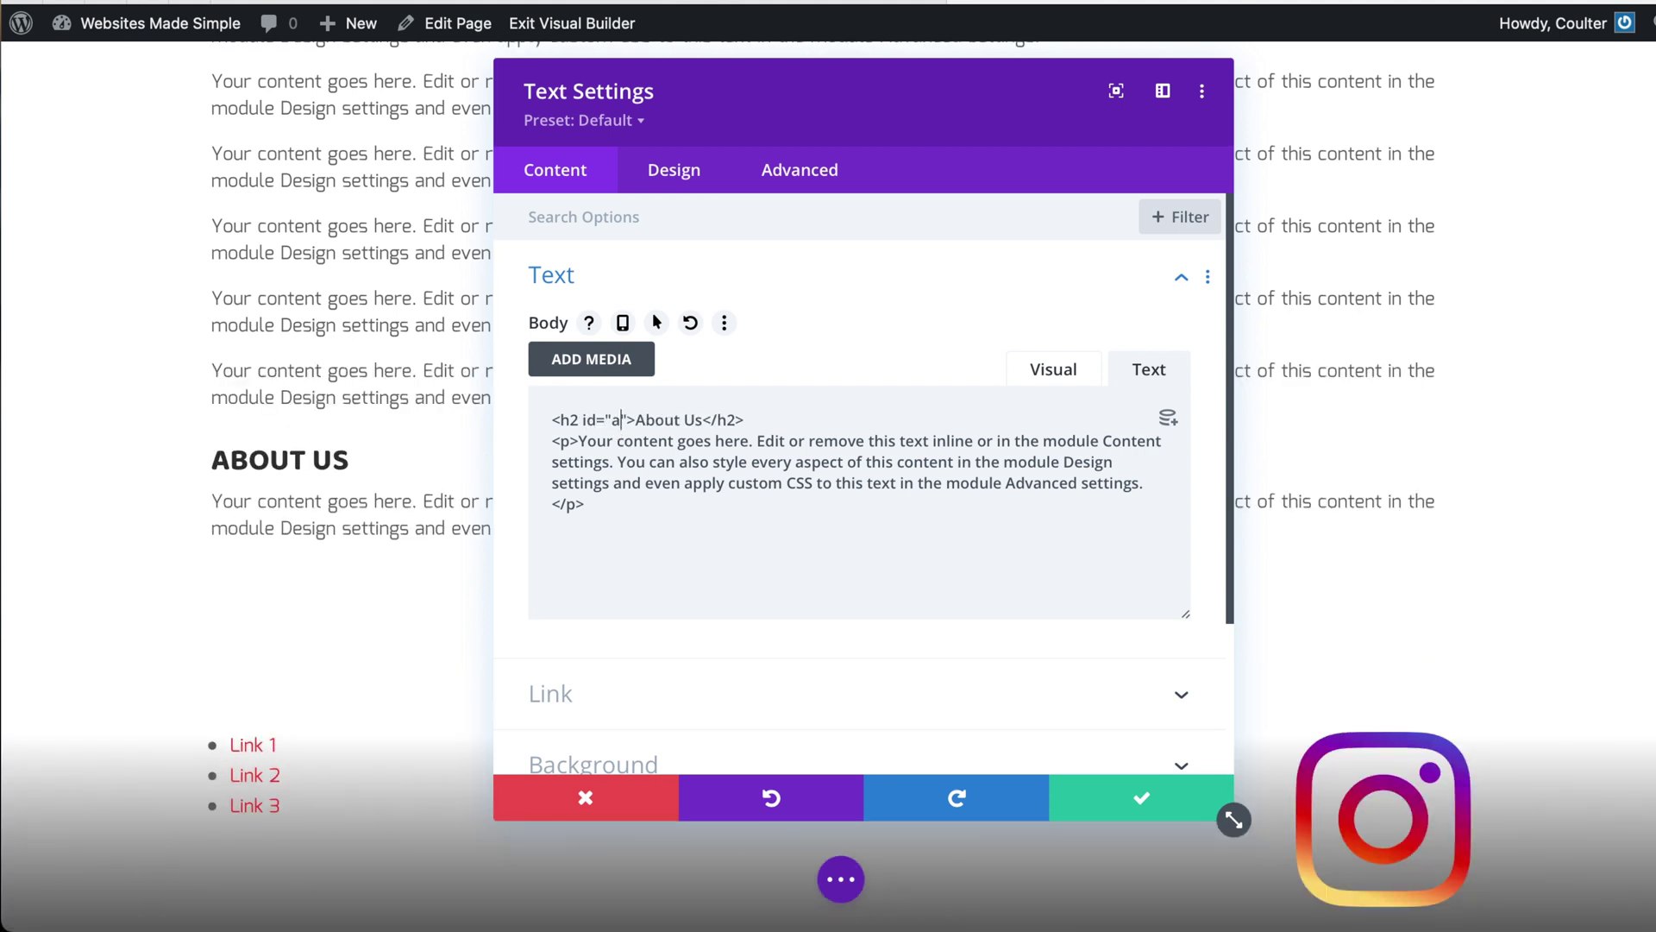
{"action": "type", "text": "bout-us"}
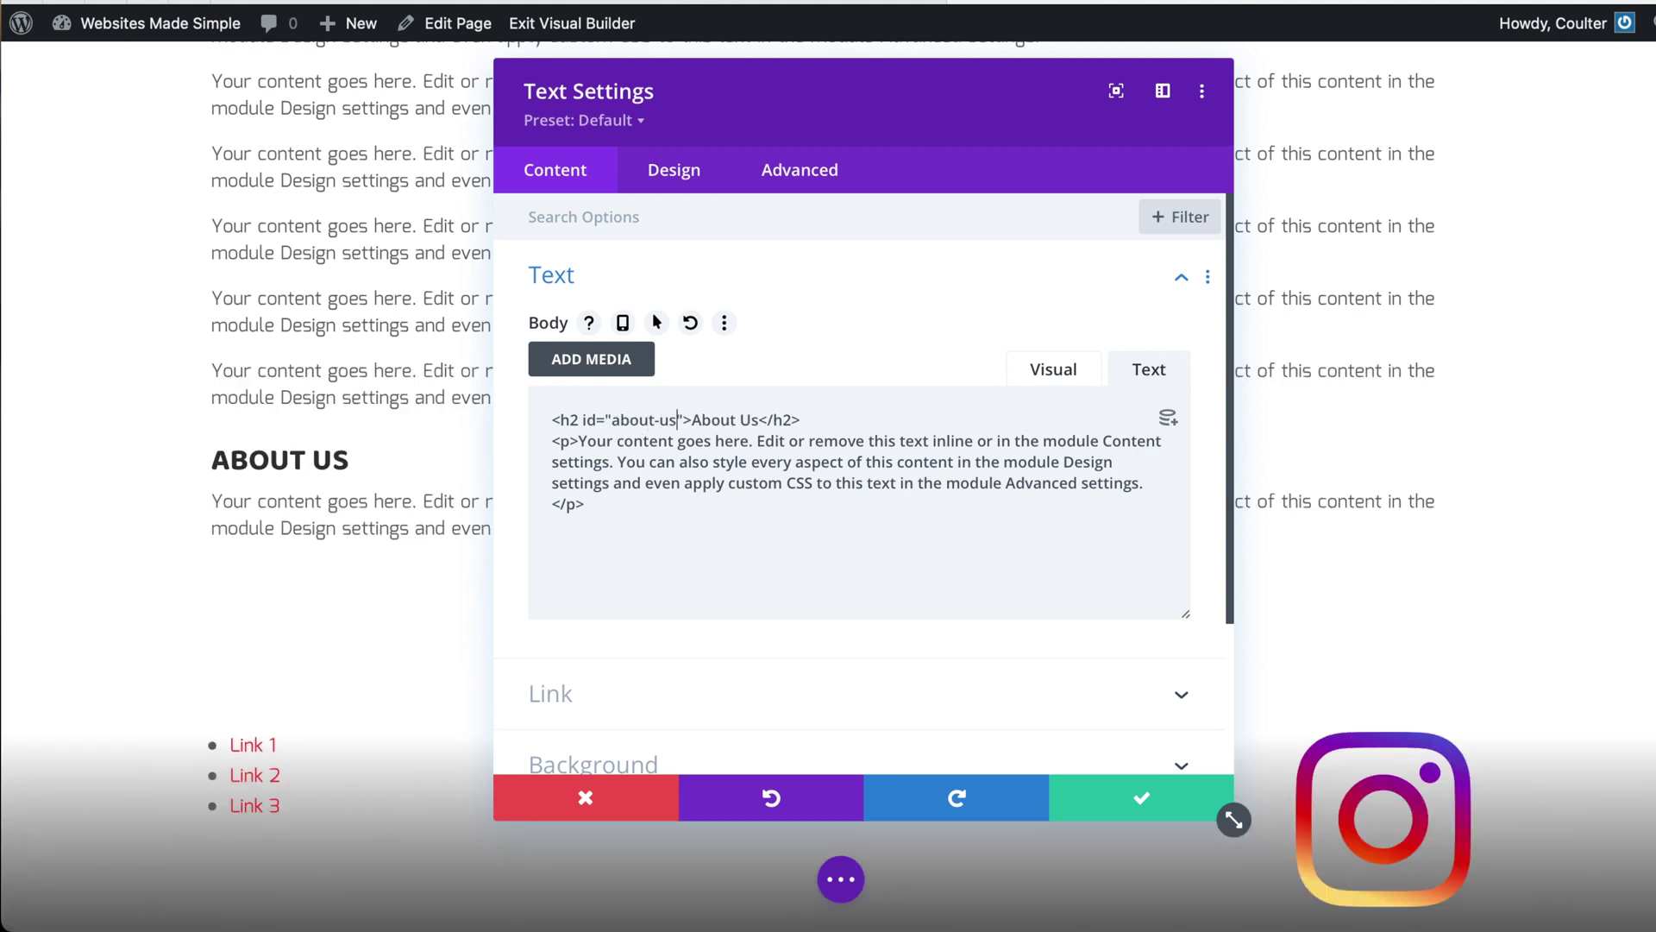
{"action": "left_click_drag", "start_coordinate": [577, 419], "coordinate": [680, 420]}
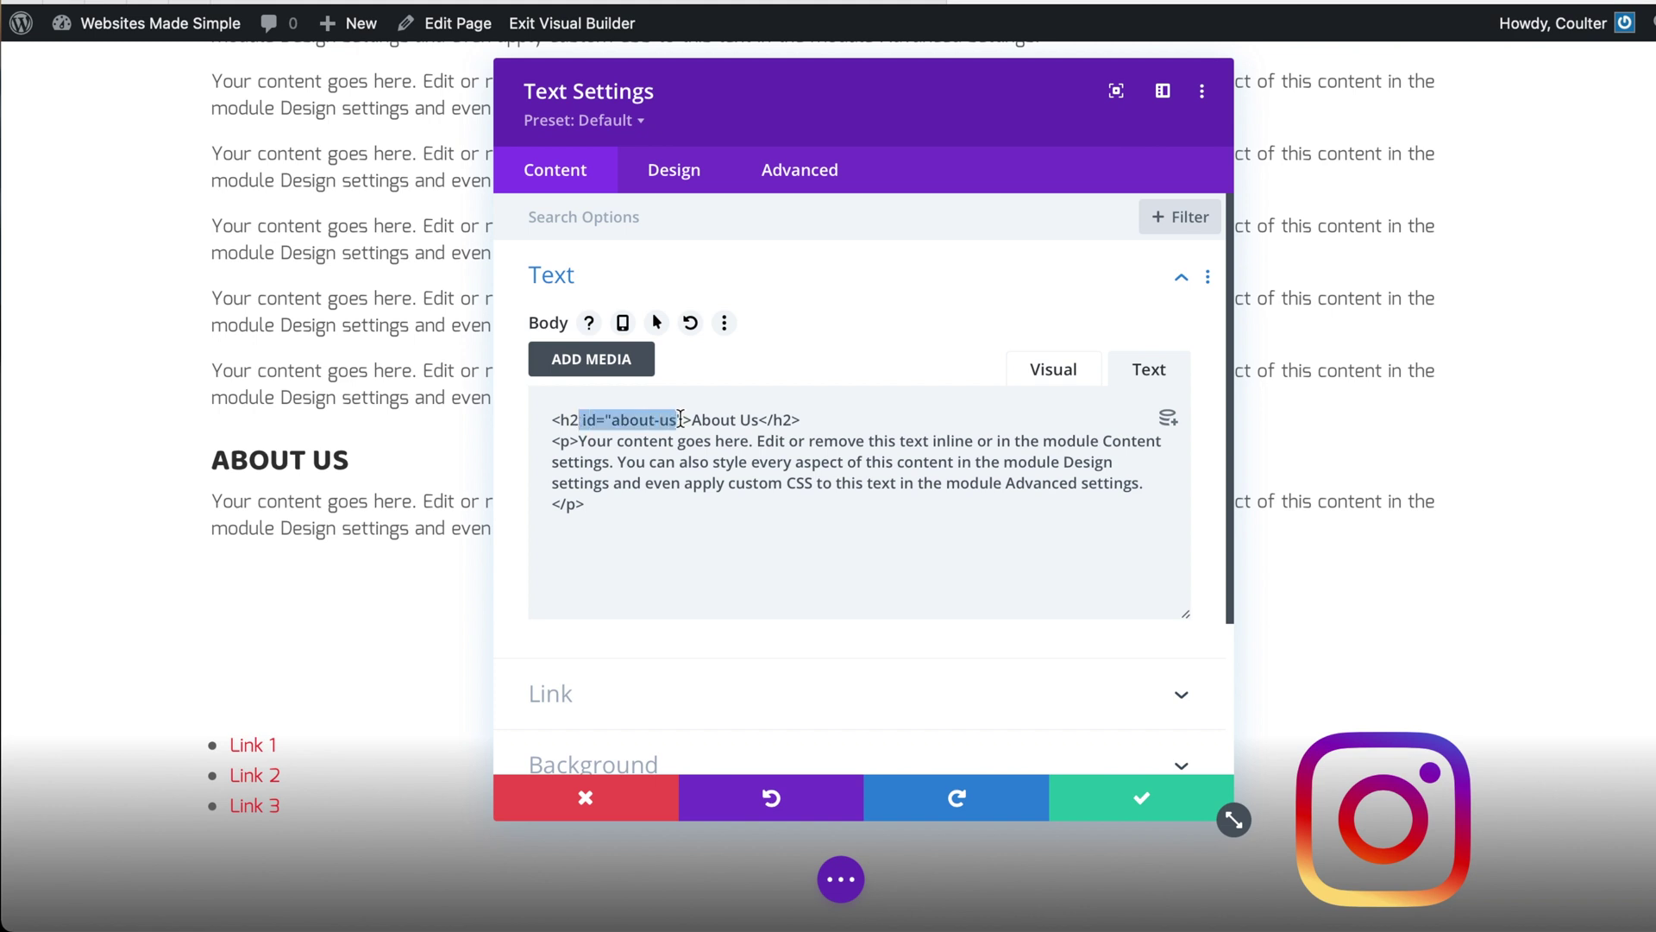
{"action": "key", "text": "BackSpace"}
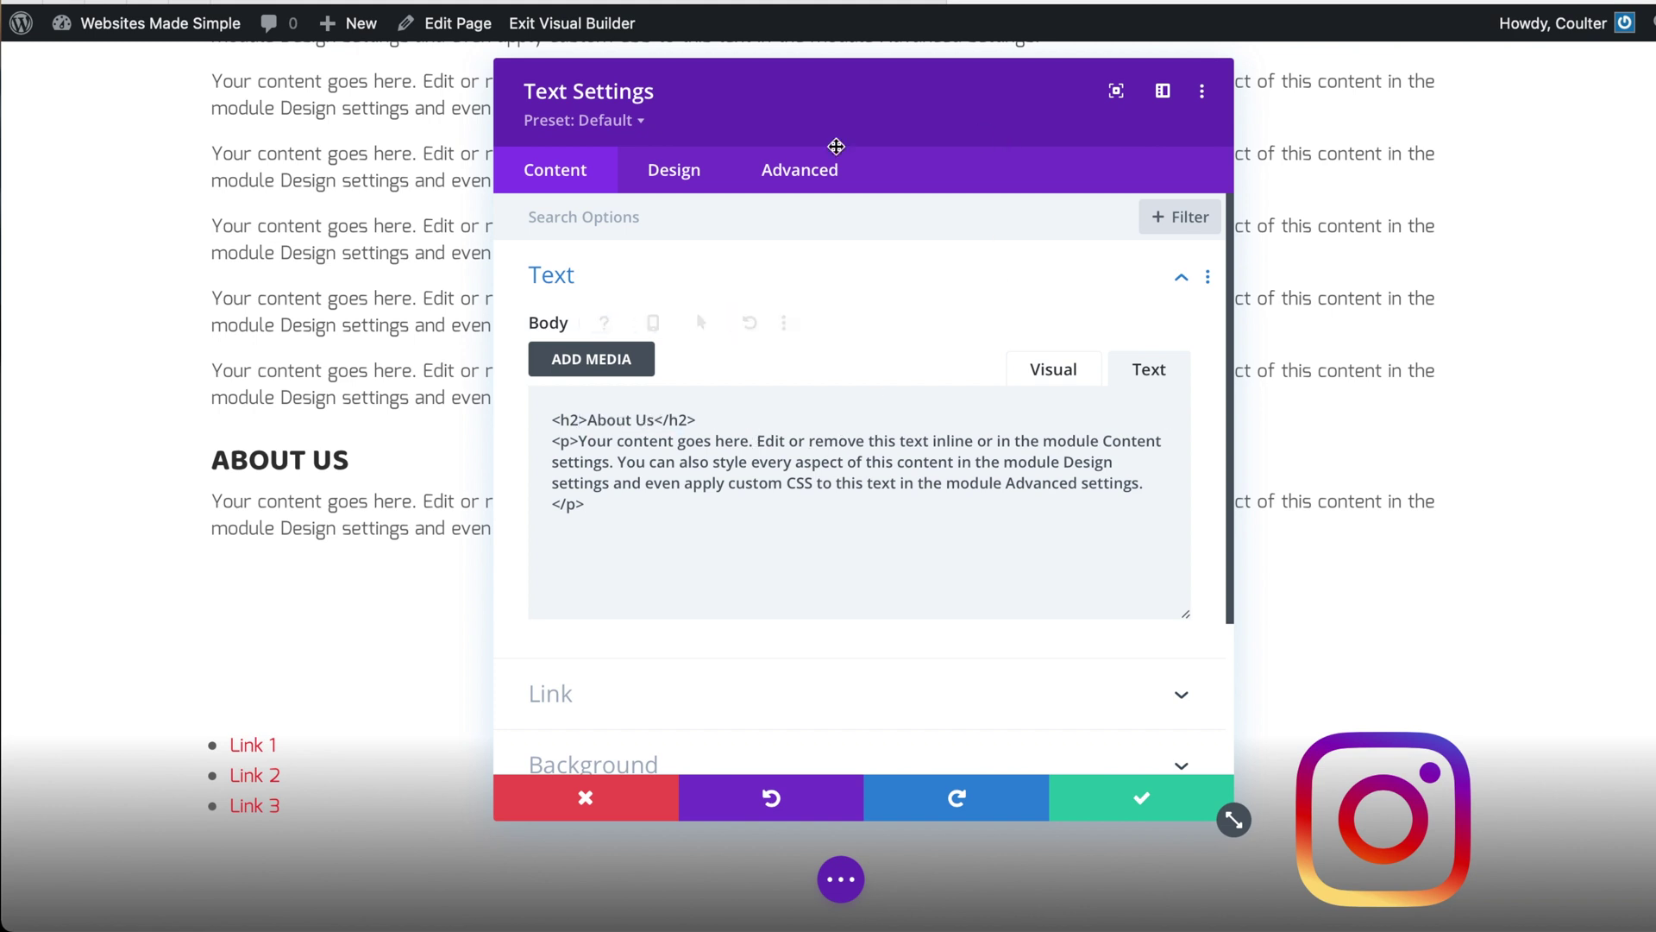
Step: Confirm the CSS ID reads about-us, save the module settings, then save the page
{"action": "left_click", "coordinate": [792, 166]}
{"action": "left_click", "coordinate": [749, 274]}
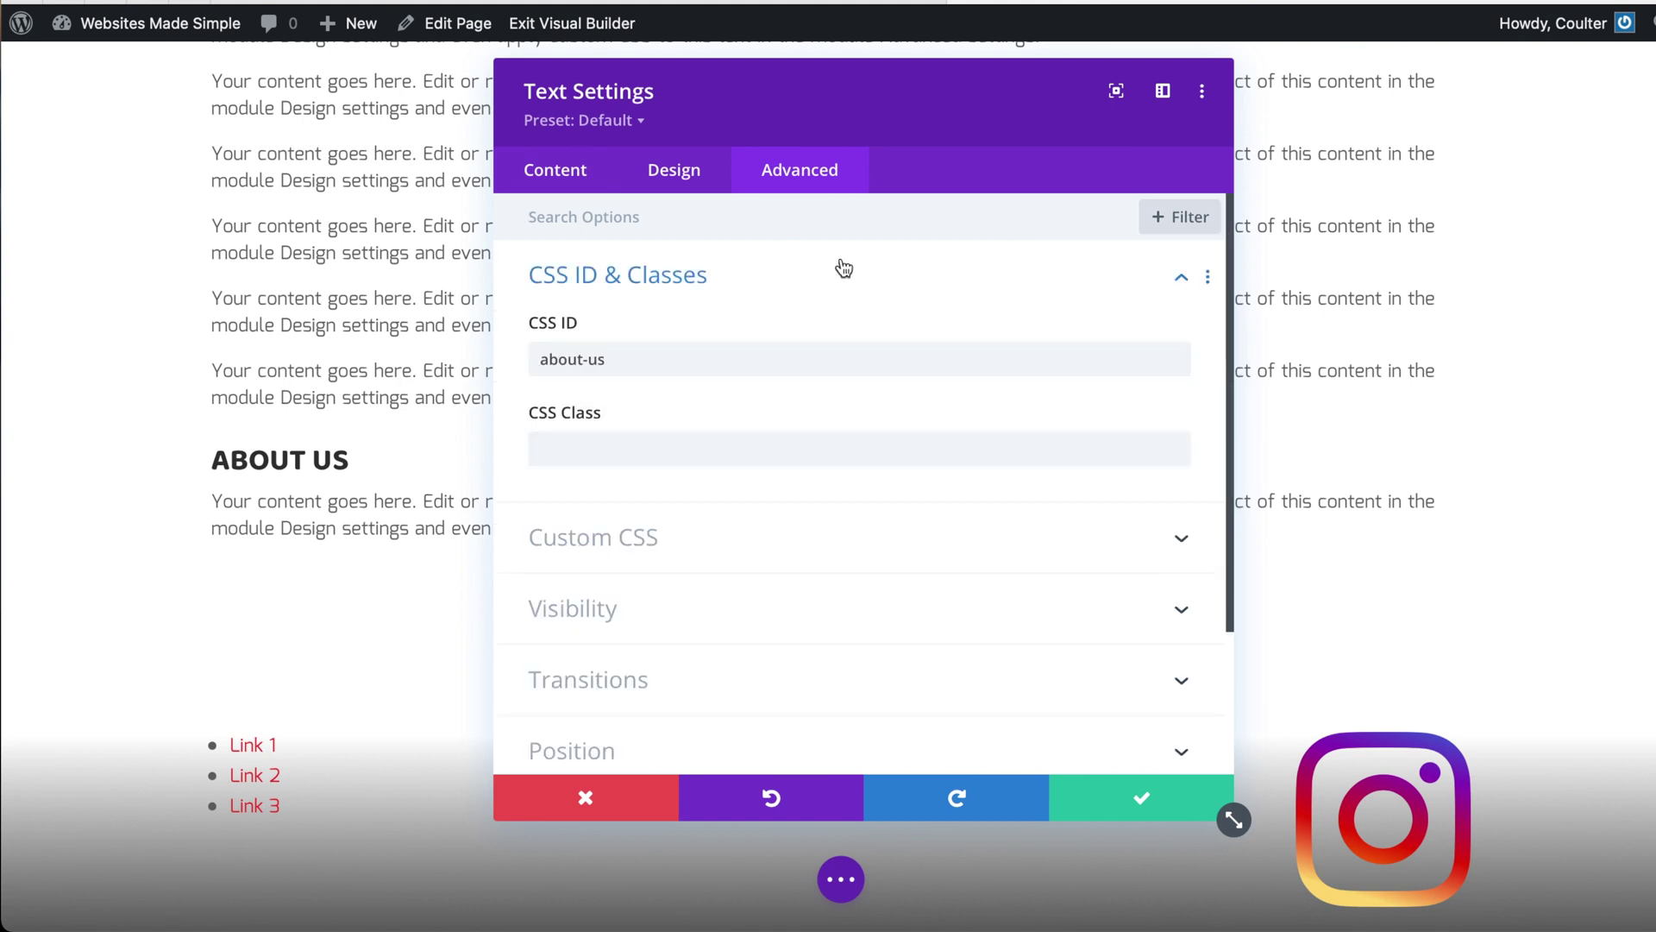
{"action": "left_click", "coordinate": [1123, 798]}
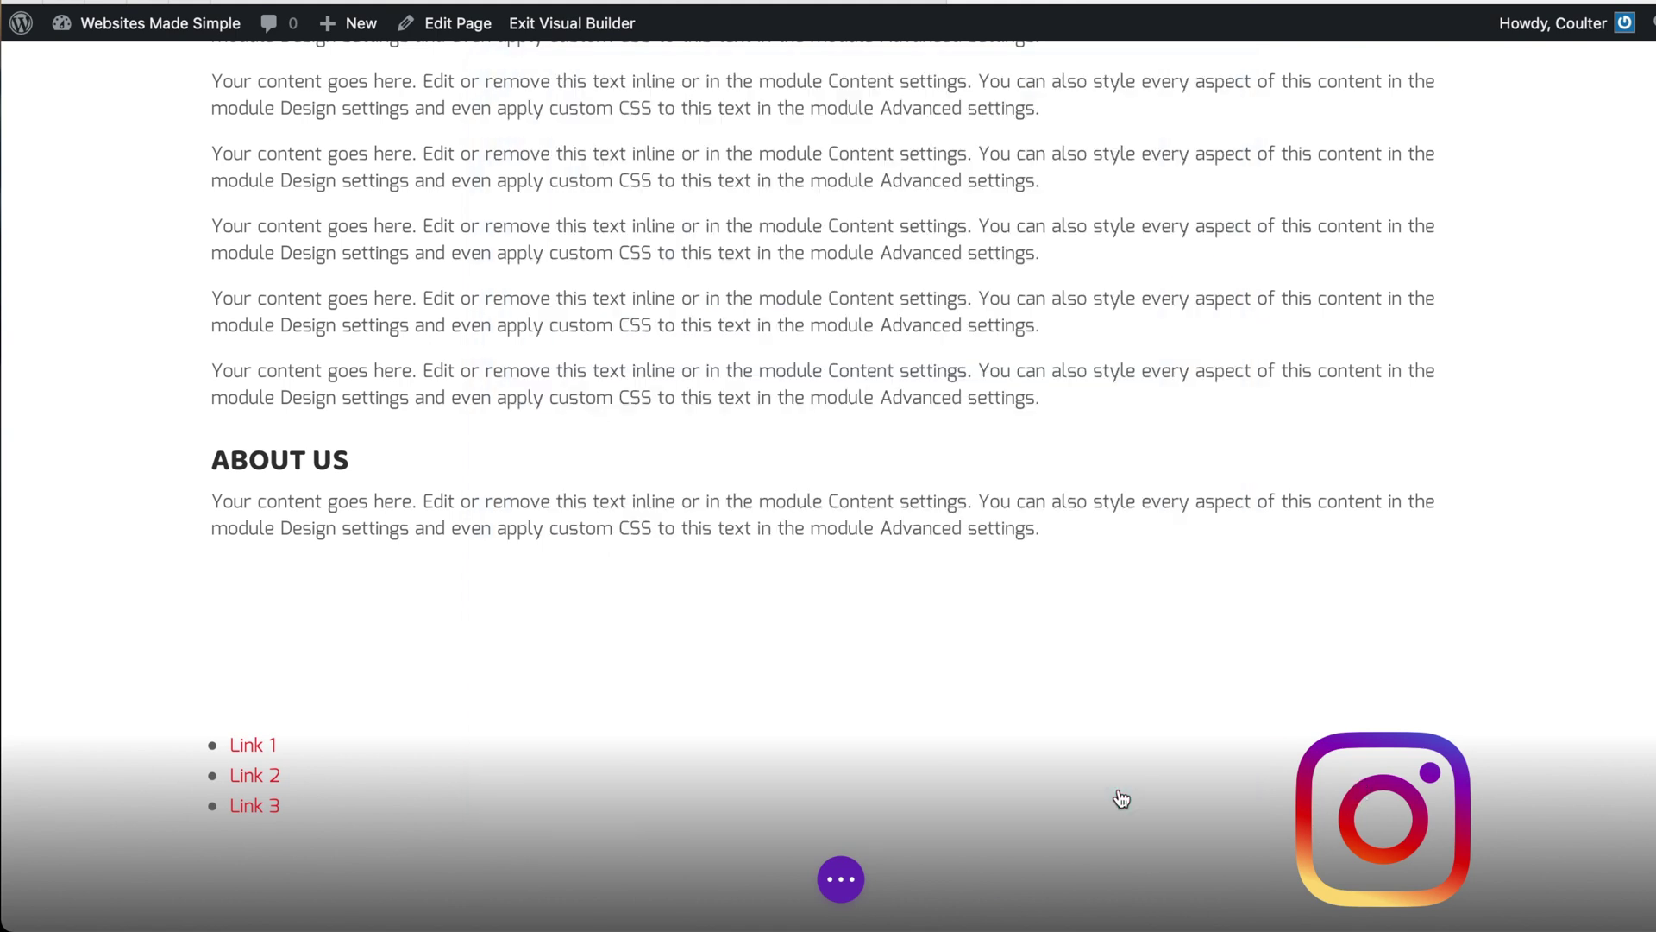
{"action": "left_click", "coordinate": [838, 878]}
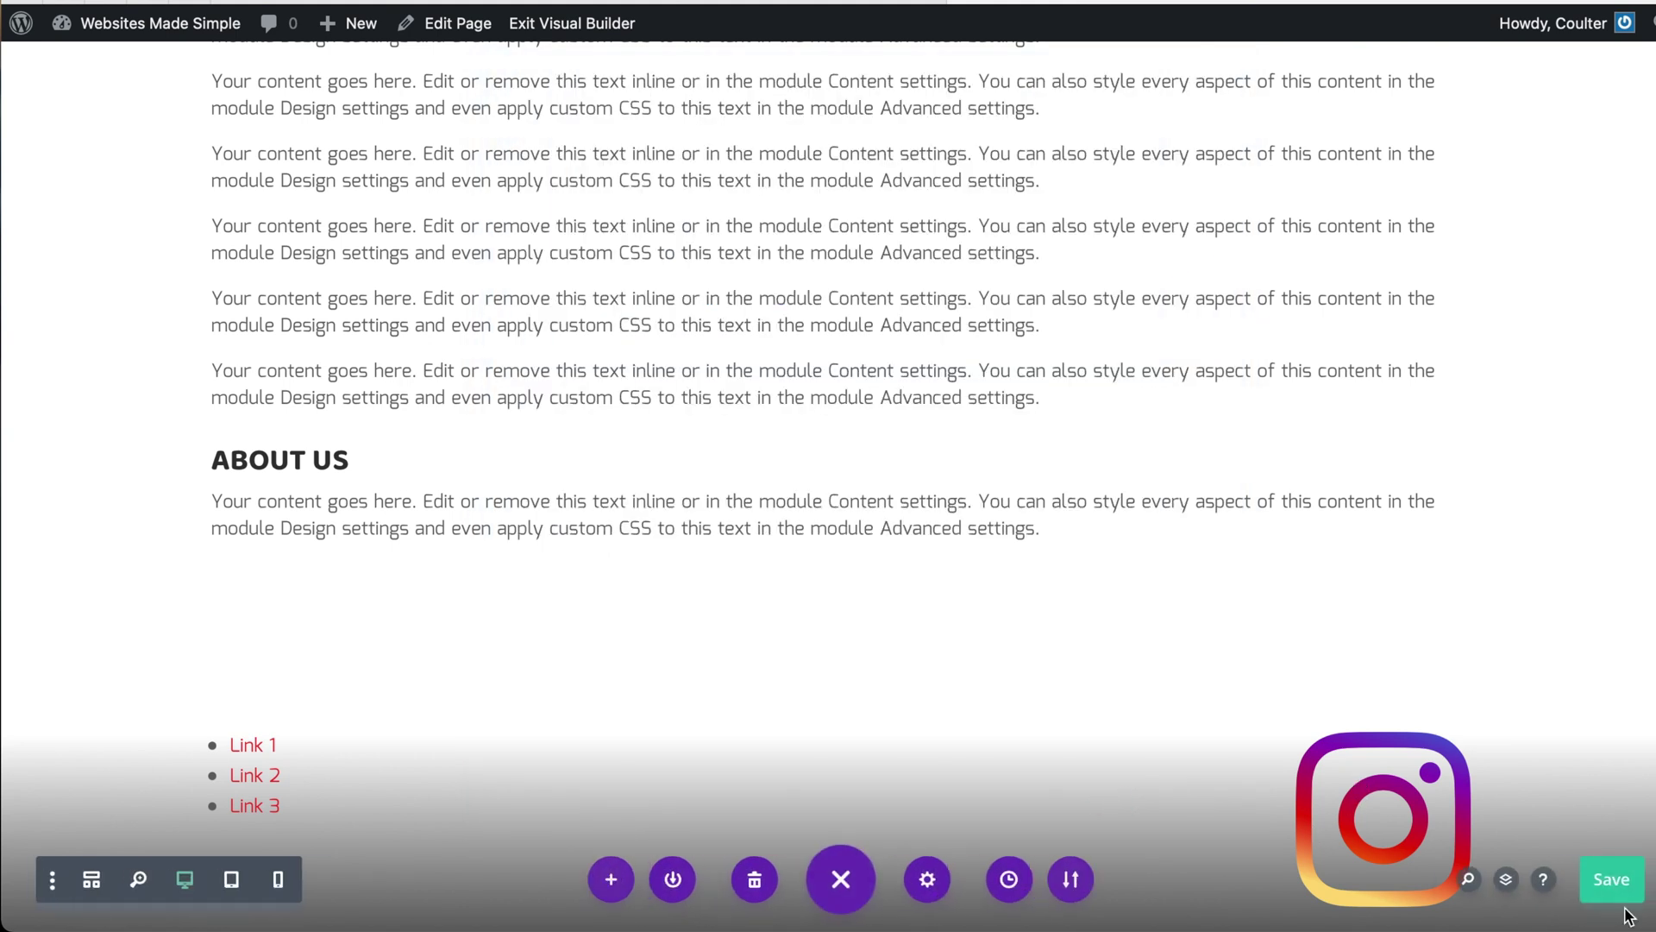
{"action": "left_click", "coordinate": [1612, 880]}
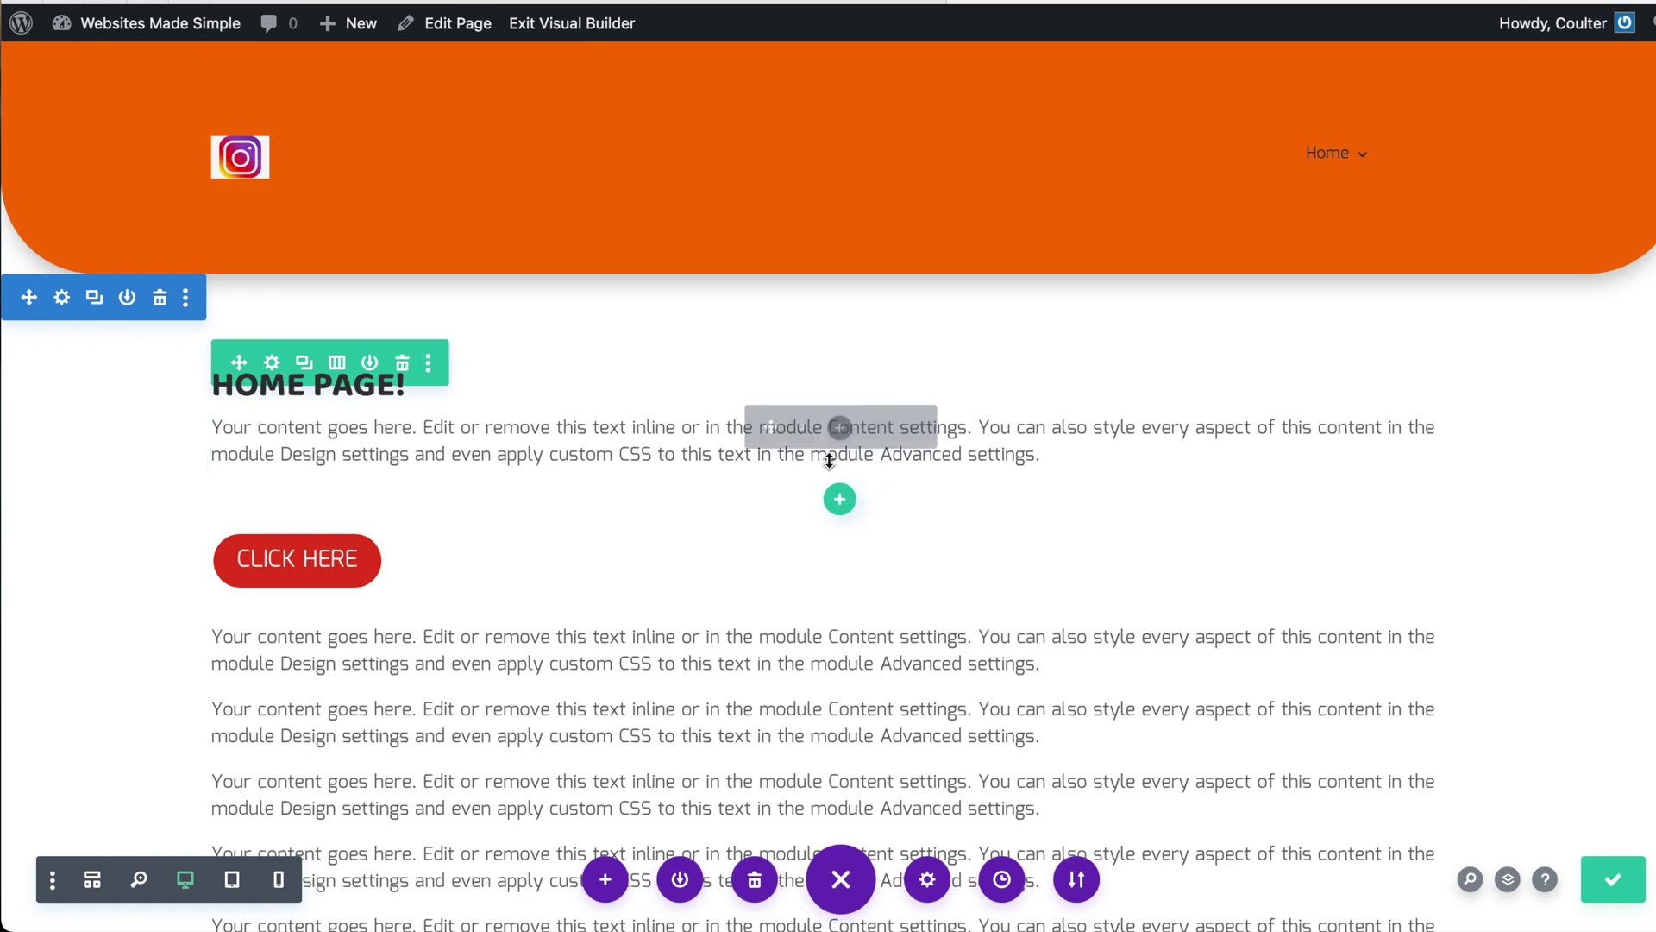
{"action": "mouse_move", "coordinate": [305, 554]}
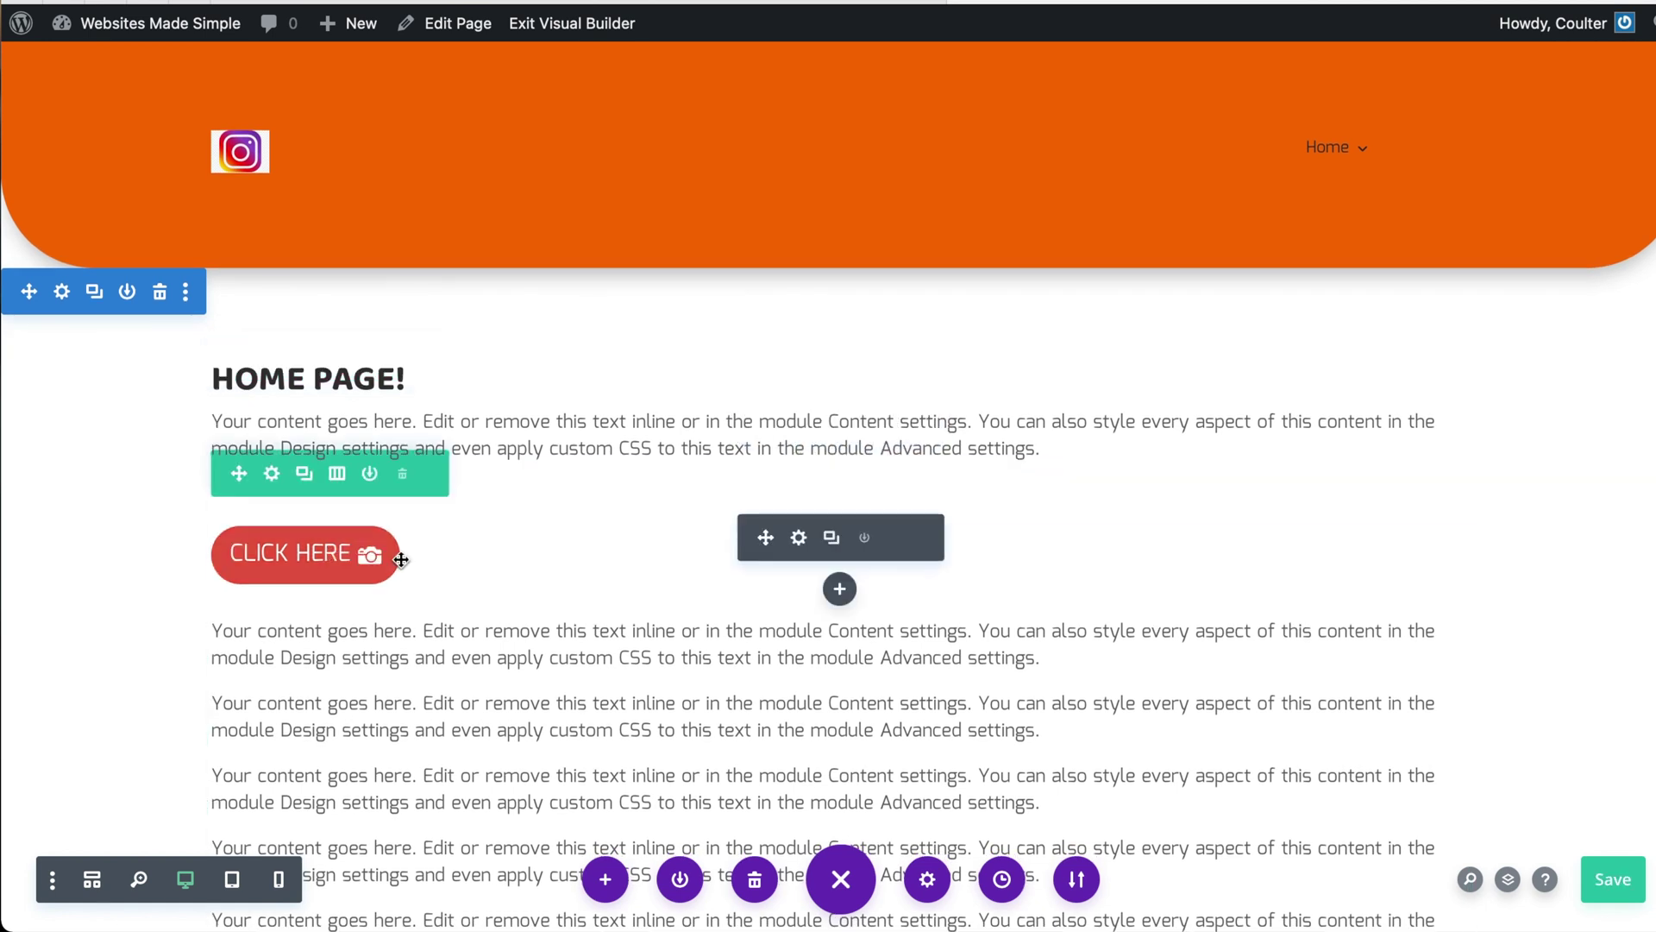
Step: Relabel the Click Here button to 'Click to Hear More About Us!' in its Content settings
{"action": "left_click", "coordinate": [801, 540]}
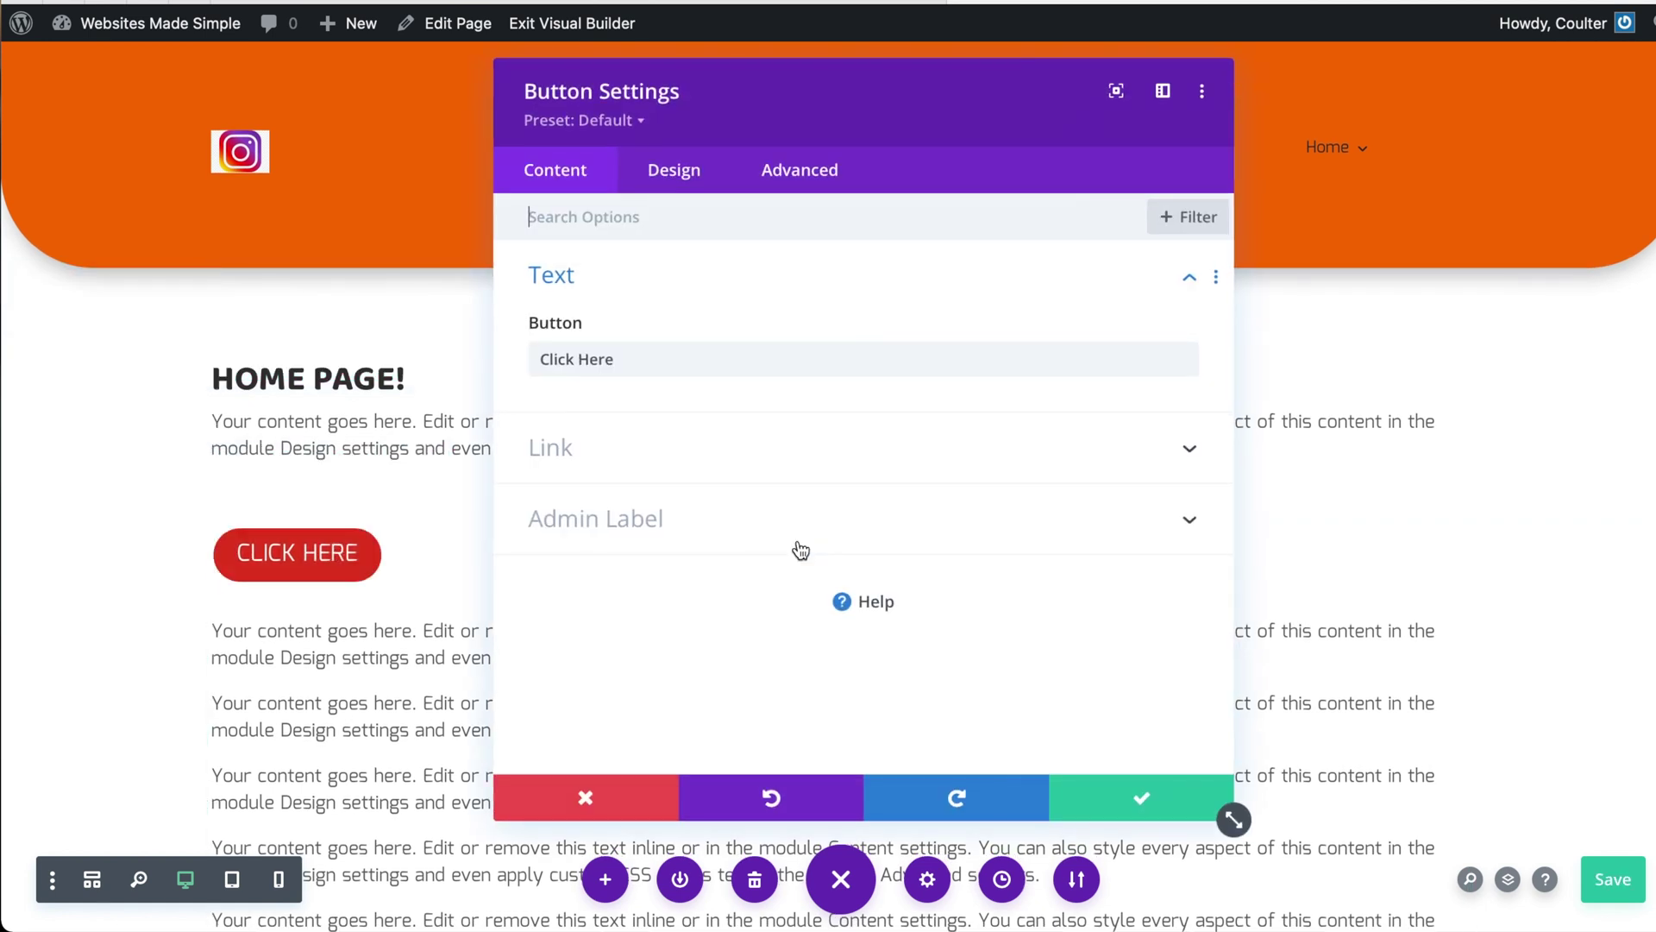
{"action": "left_click", "coordinate": [667, 358]}
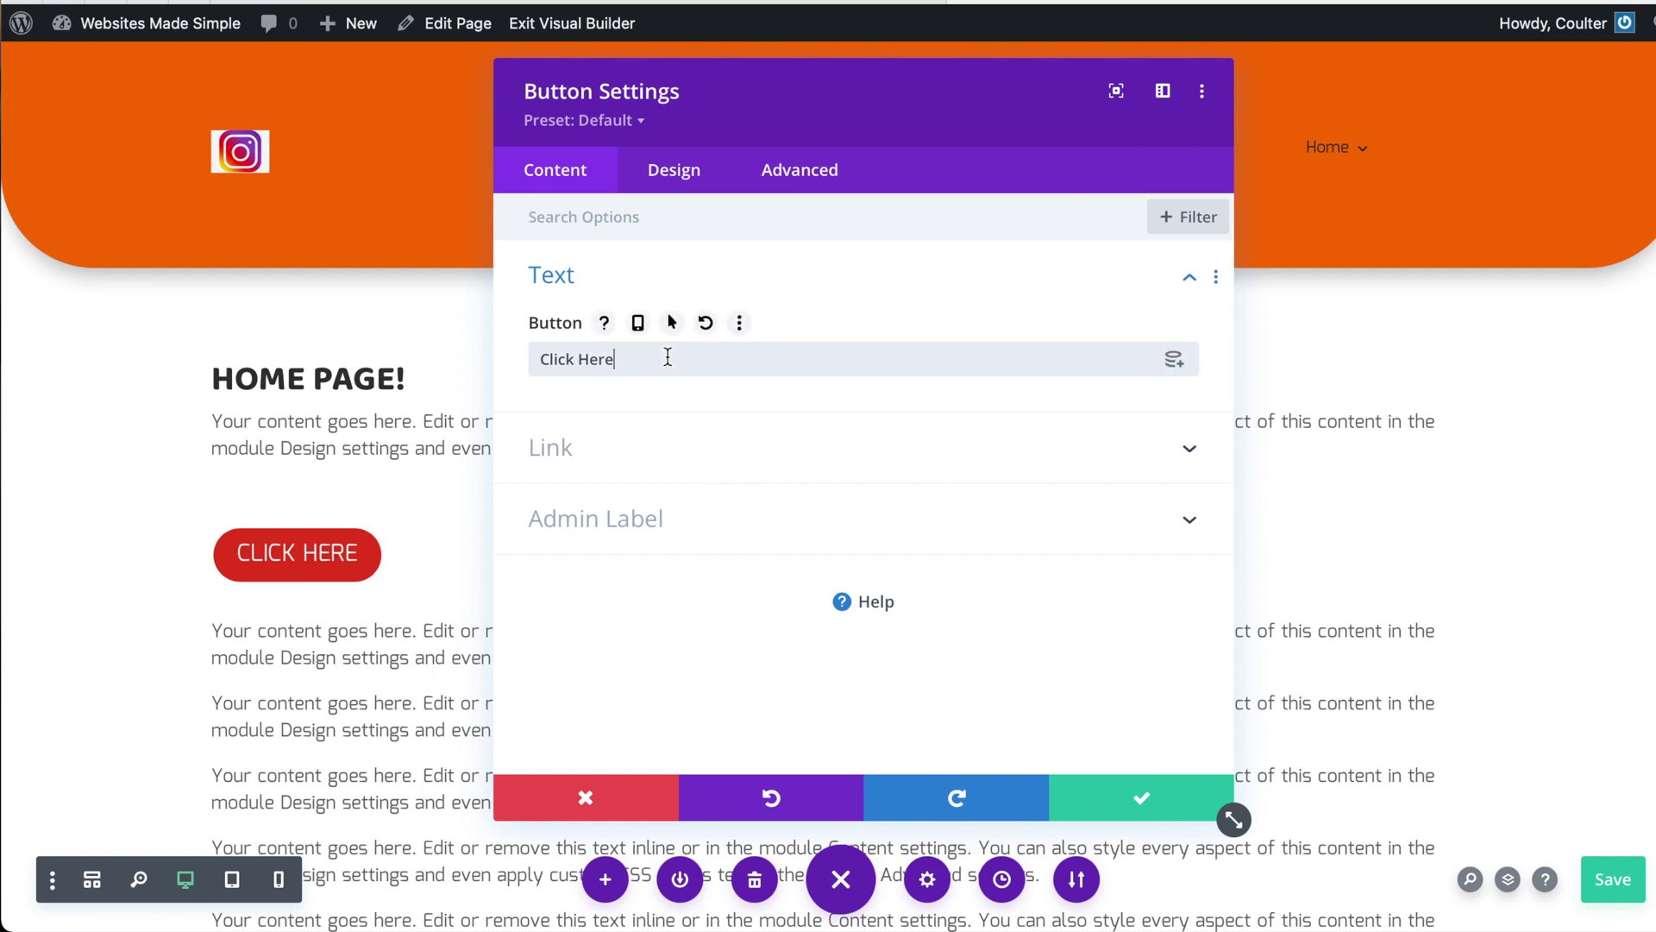
{"action": "triple_click", "coordinate": [669, 358]}
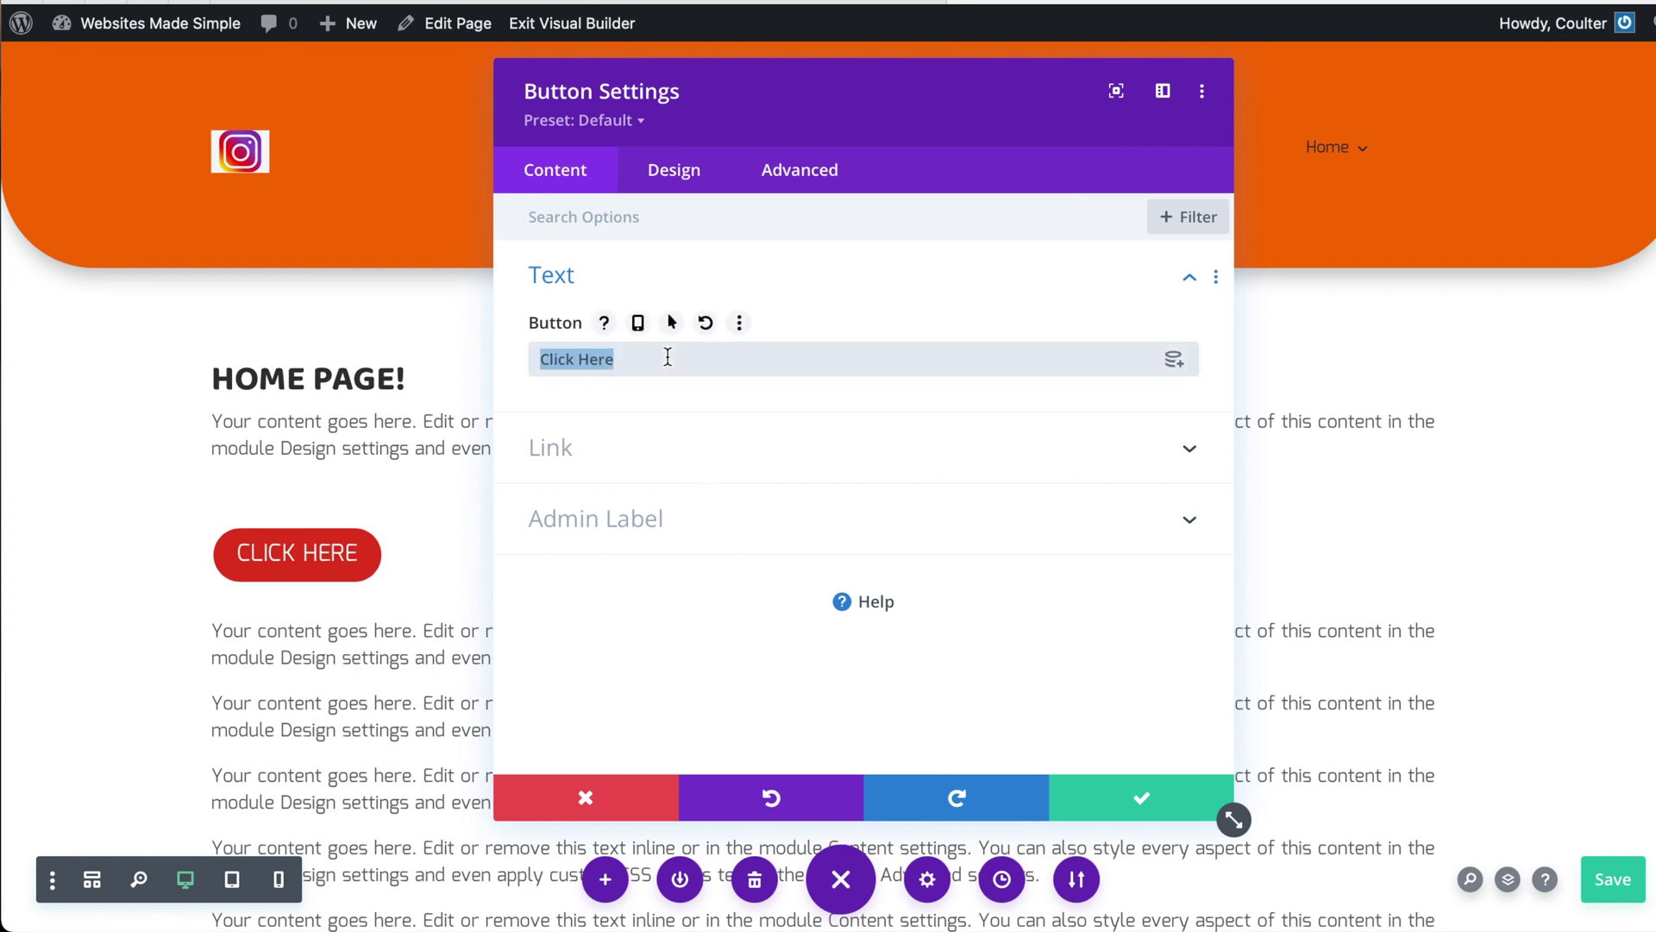
{"action": "type", "text": "Click to H"}
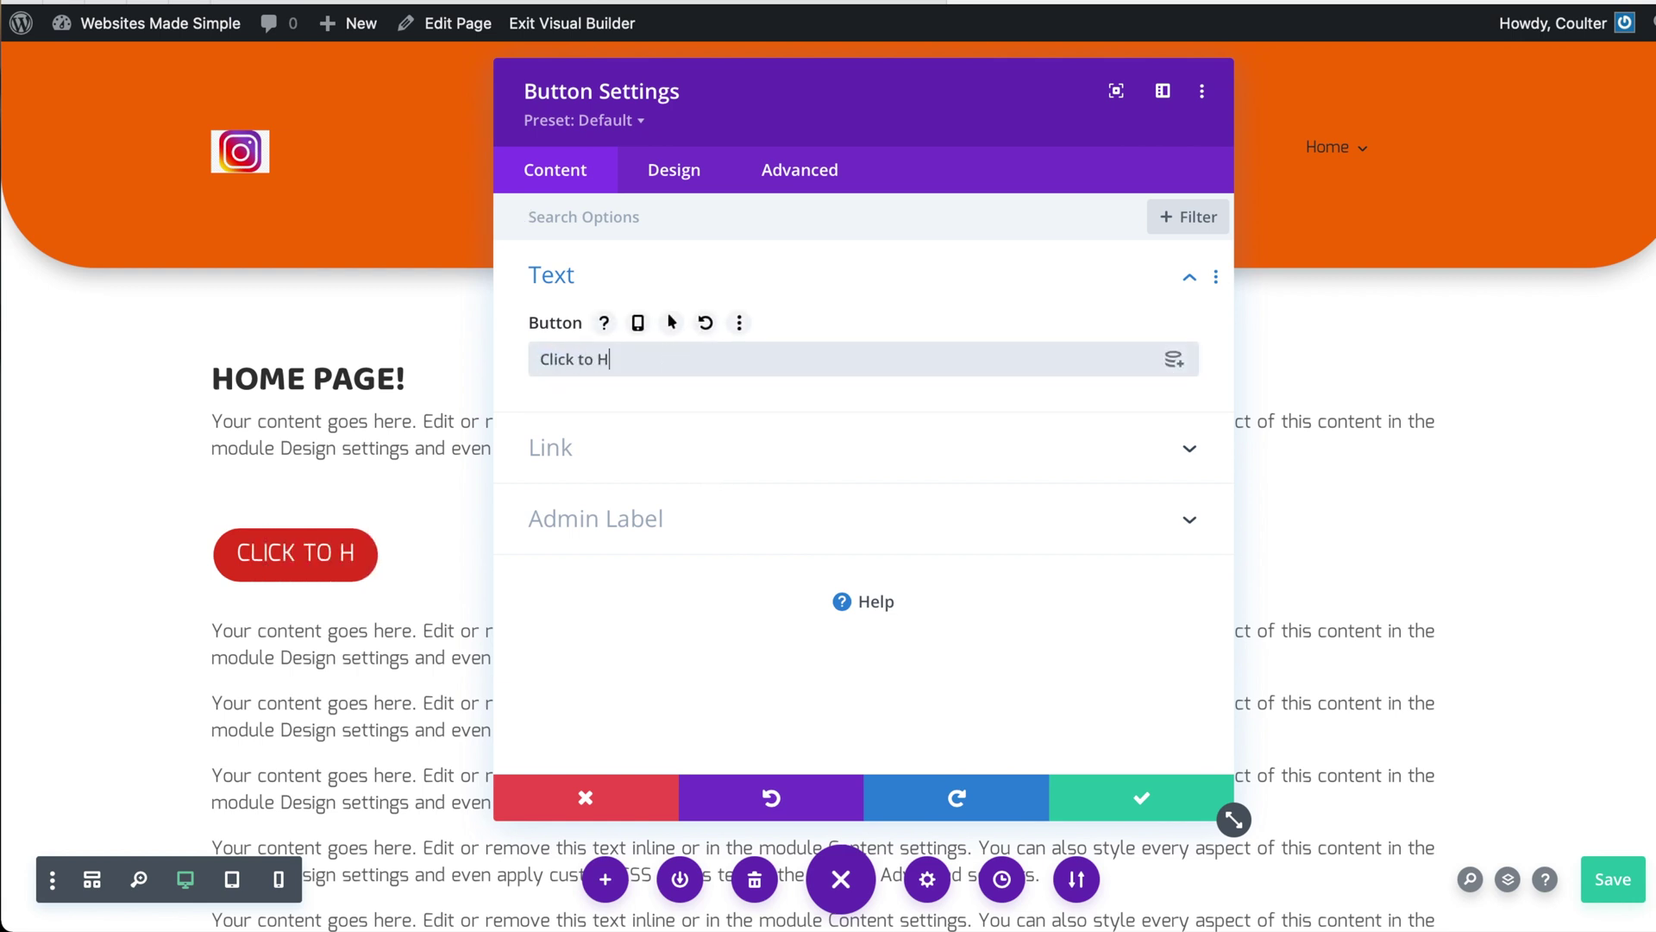
{"action": "type", "text": "ear More About Us!"}
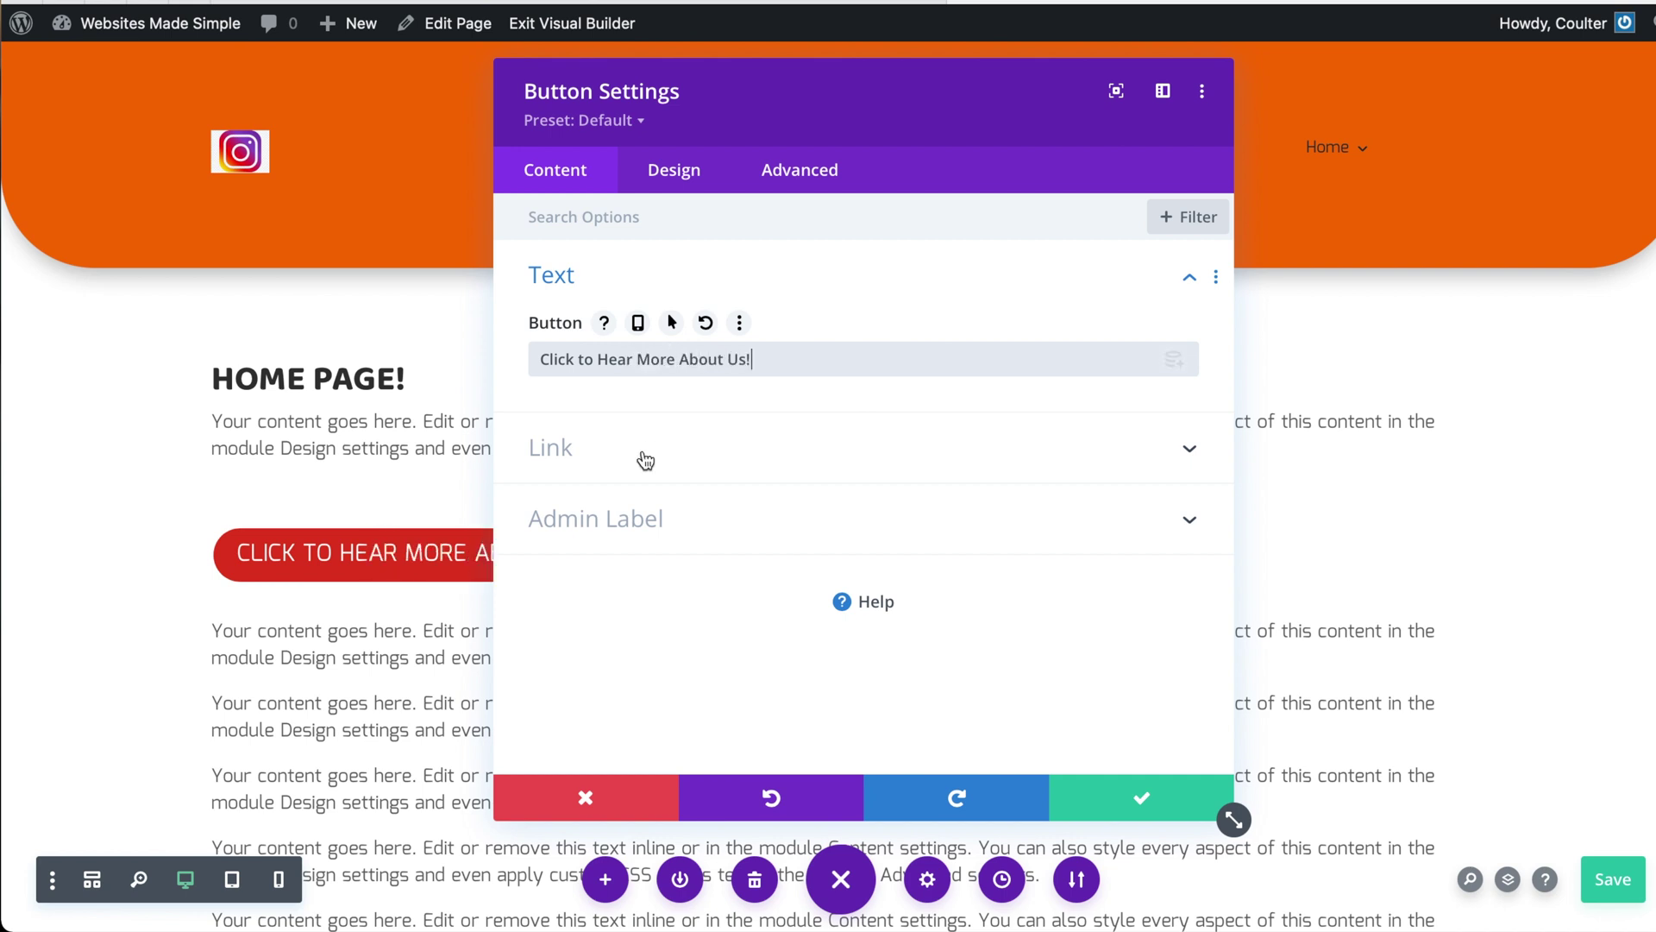
{"action": "left_click", "coordinate": [640, 455]}
Step: Set the Button Link URL to #about-us
{"action": "left_click", "coordinate": [712, 441]}
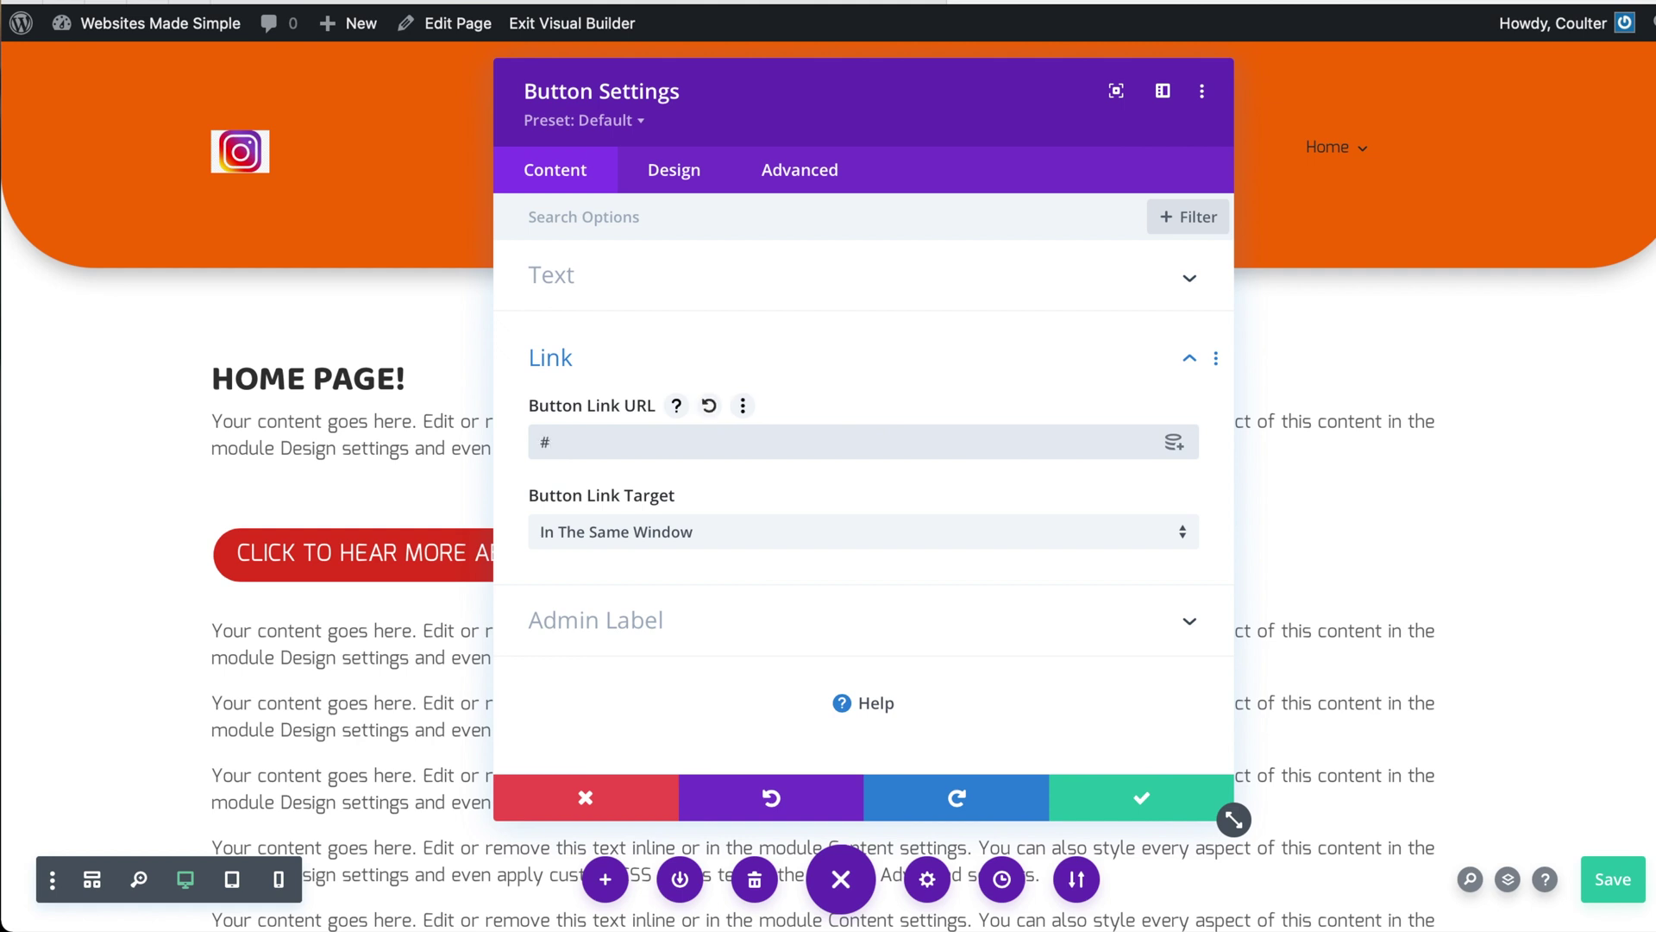
{"action": "type", "text": "about-us"}
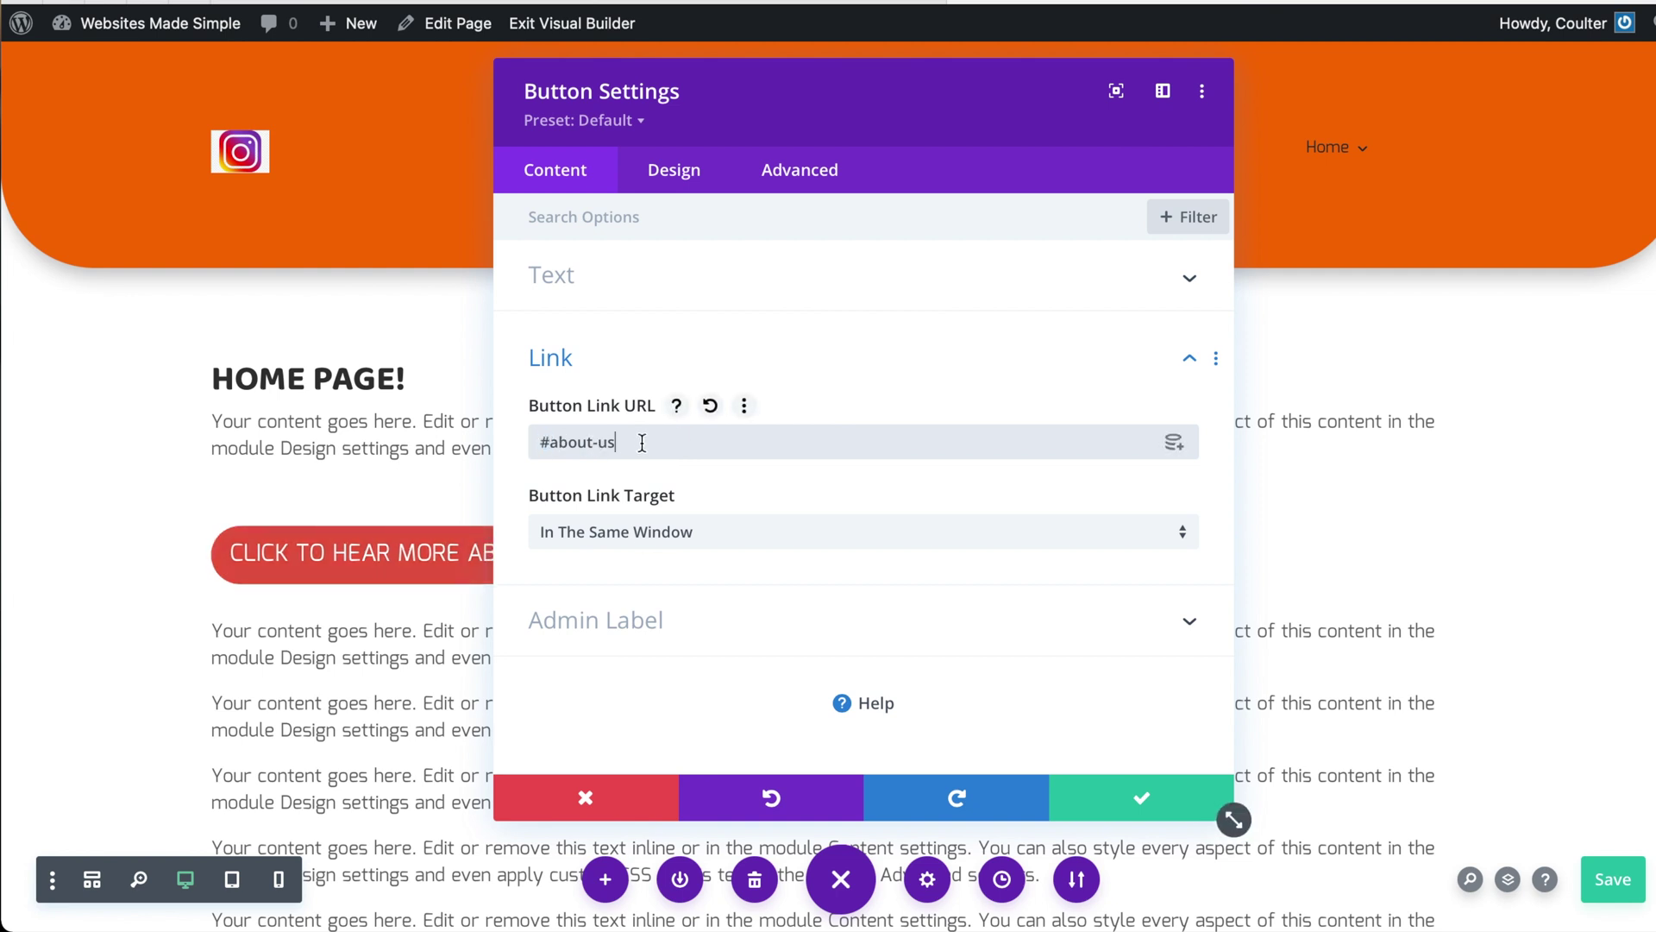
{"action": "triple_click", "coordinate": [640, 441]}
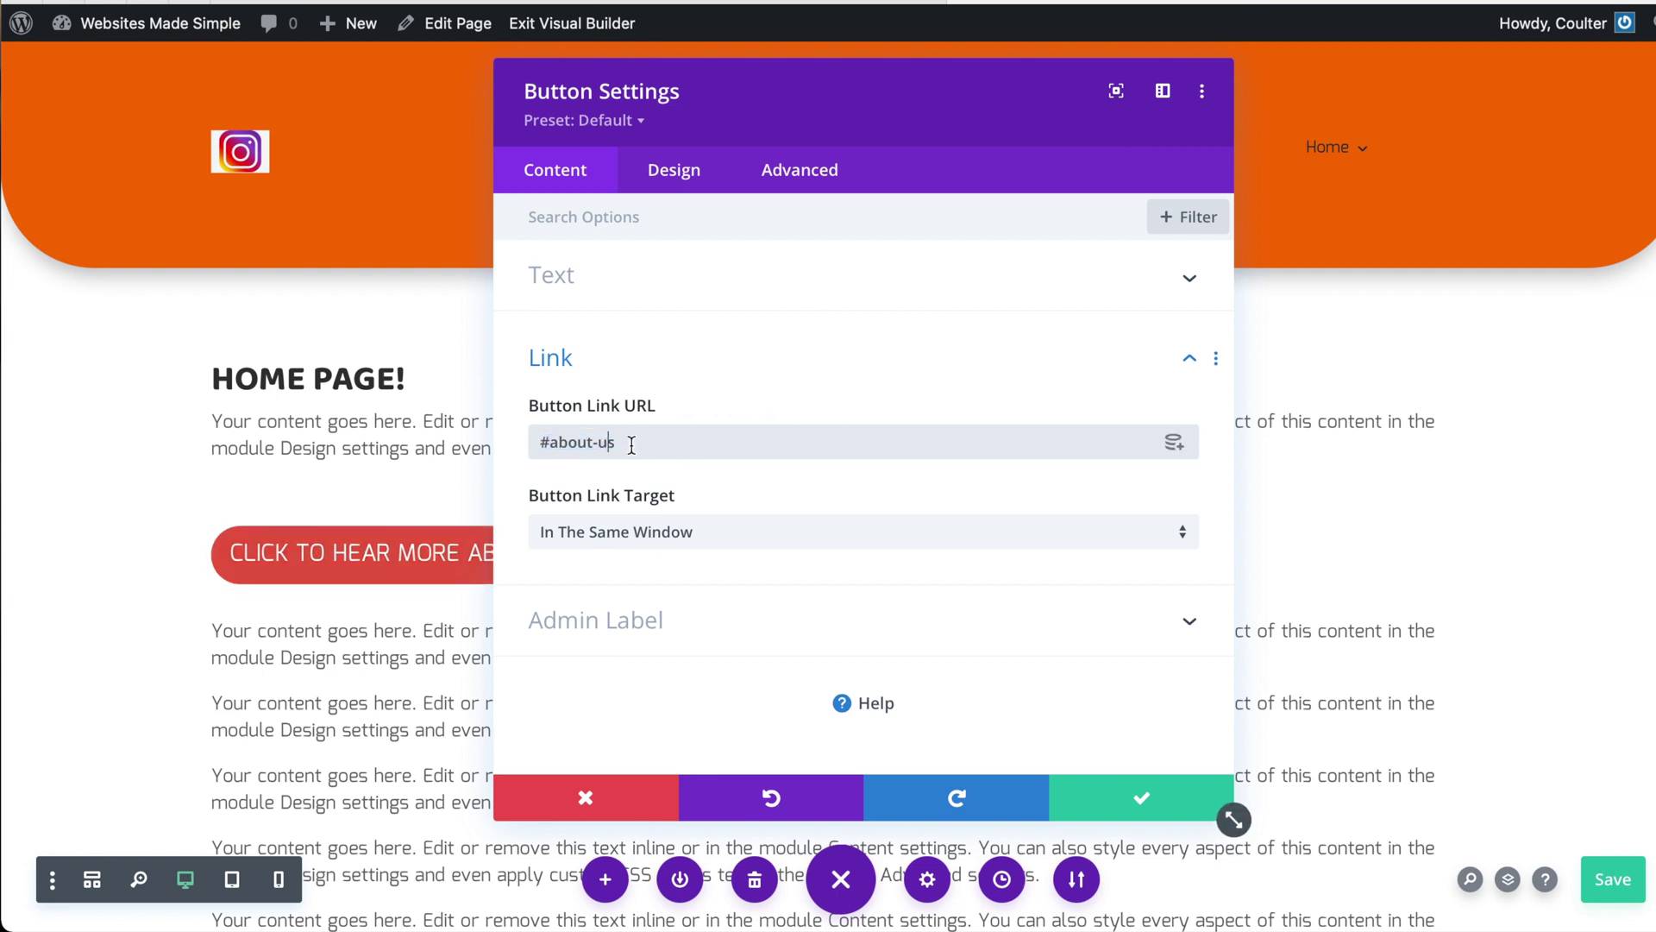
{"action": "left_click_drag", "start_coordinate": [630, 441], "coordinate": [535, 441]}
{"action": "left_click", "coordinate": [601, 446]}
{"action": "left_click", "coordinate": [651, 445]}
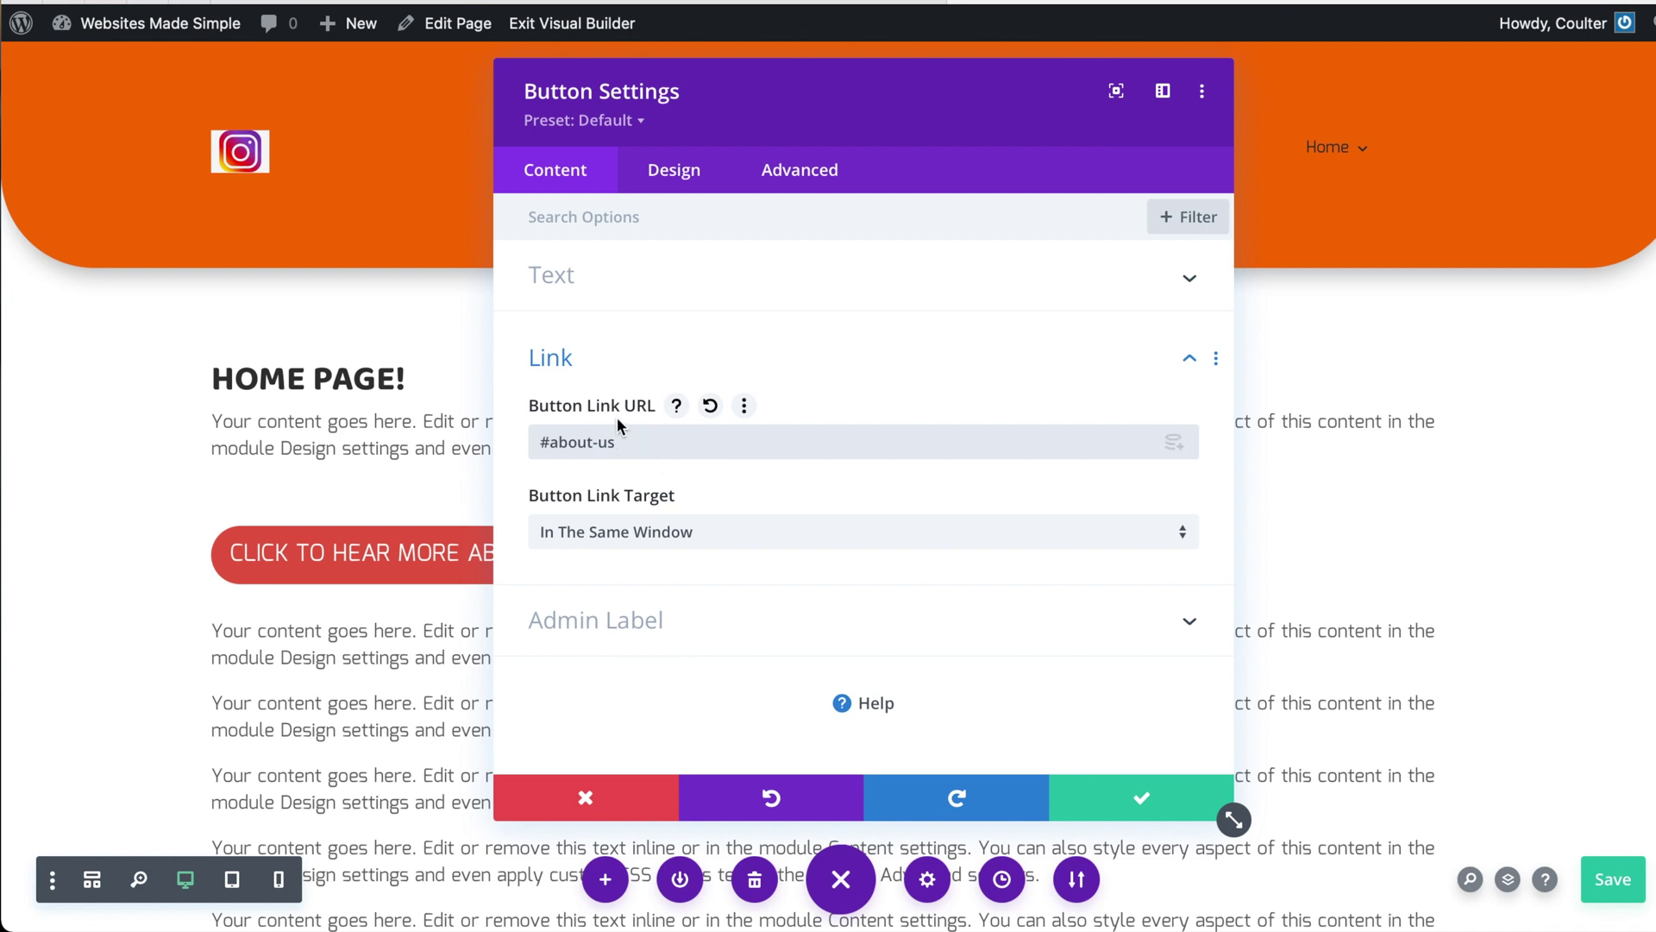
{"action": "left_click_drag", "start_coordinate": [562, 441], "coordinate": [617, 448]}
{"action": "left_click", "coordinate": [651, 458]}
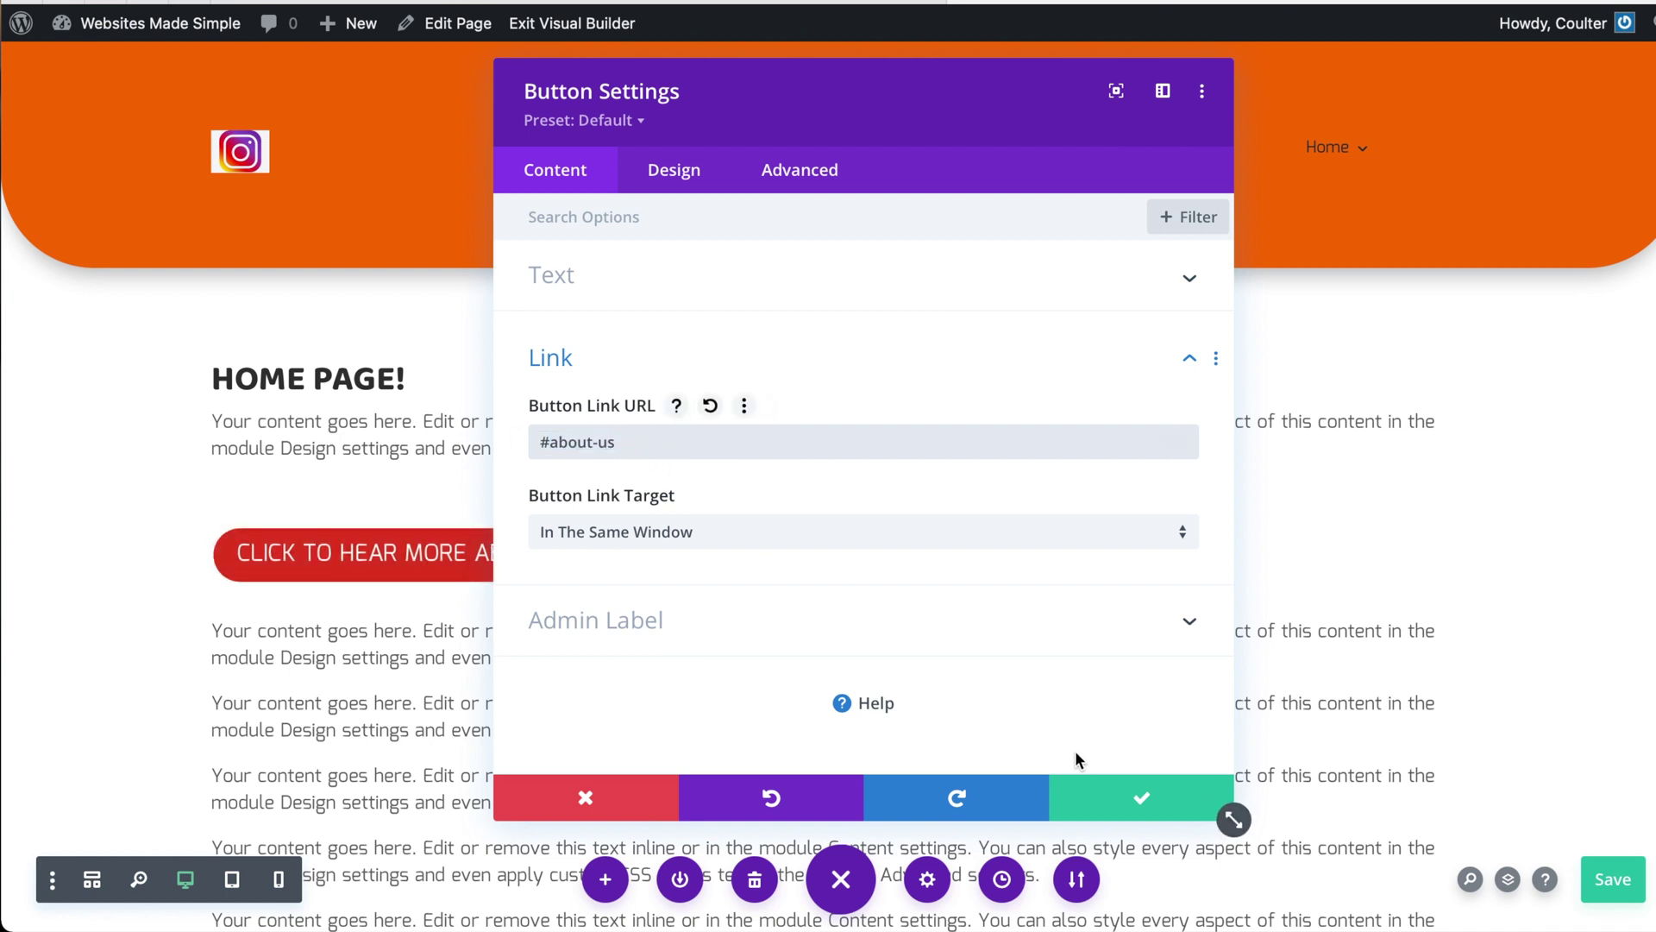
Step: Keep the Button Link Target set to In The Same Window
{"action": "left_click", "coordinate": [635, 539]}
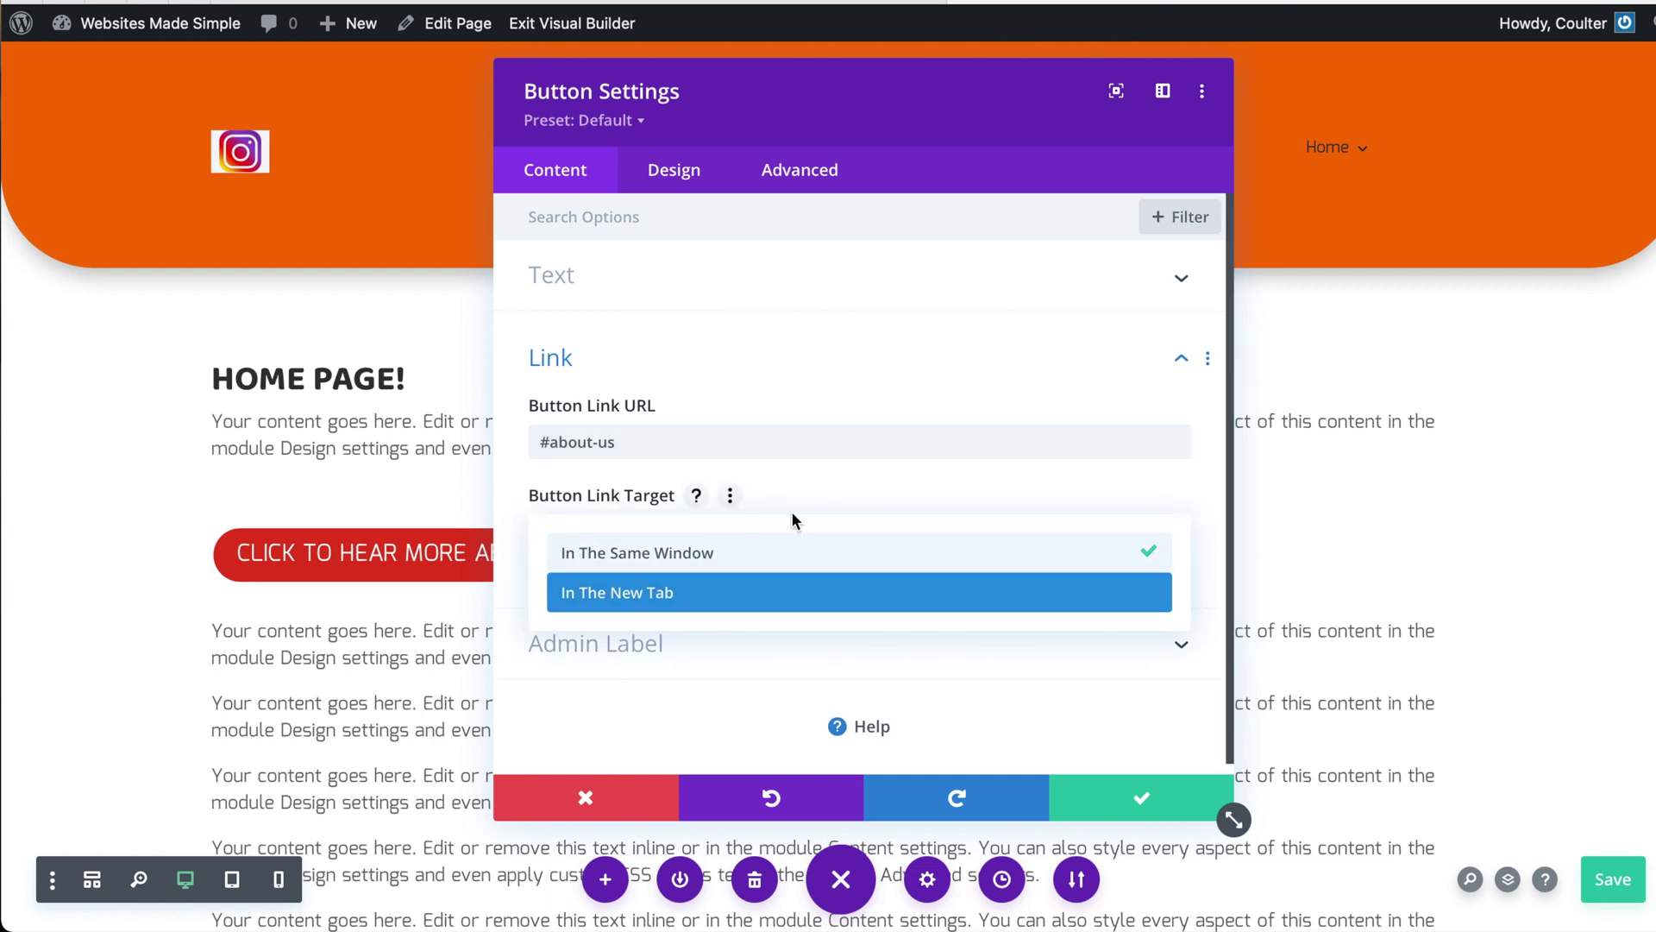
{"action": "left_click", "coordinate": [647, 410]}
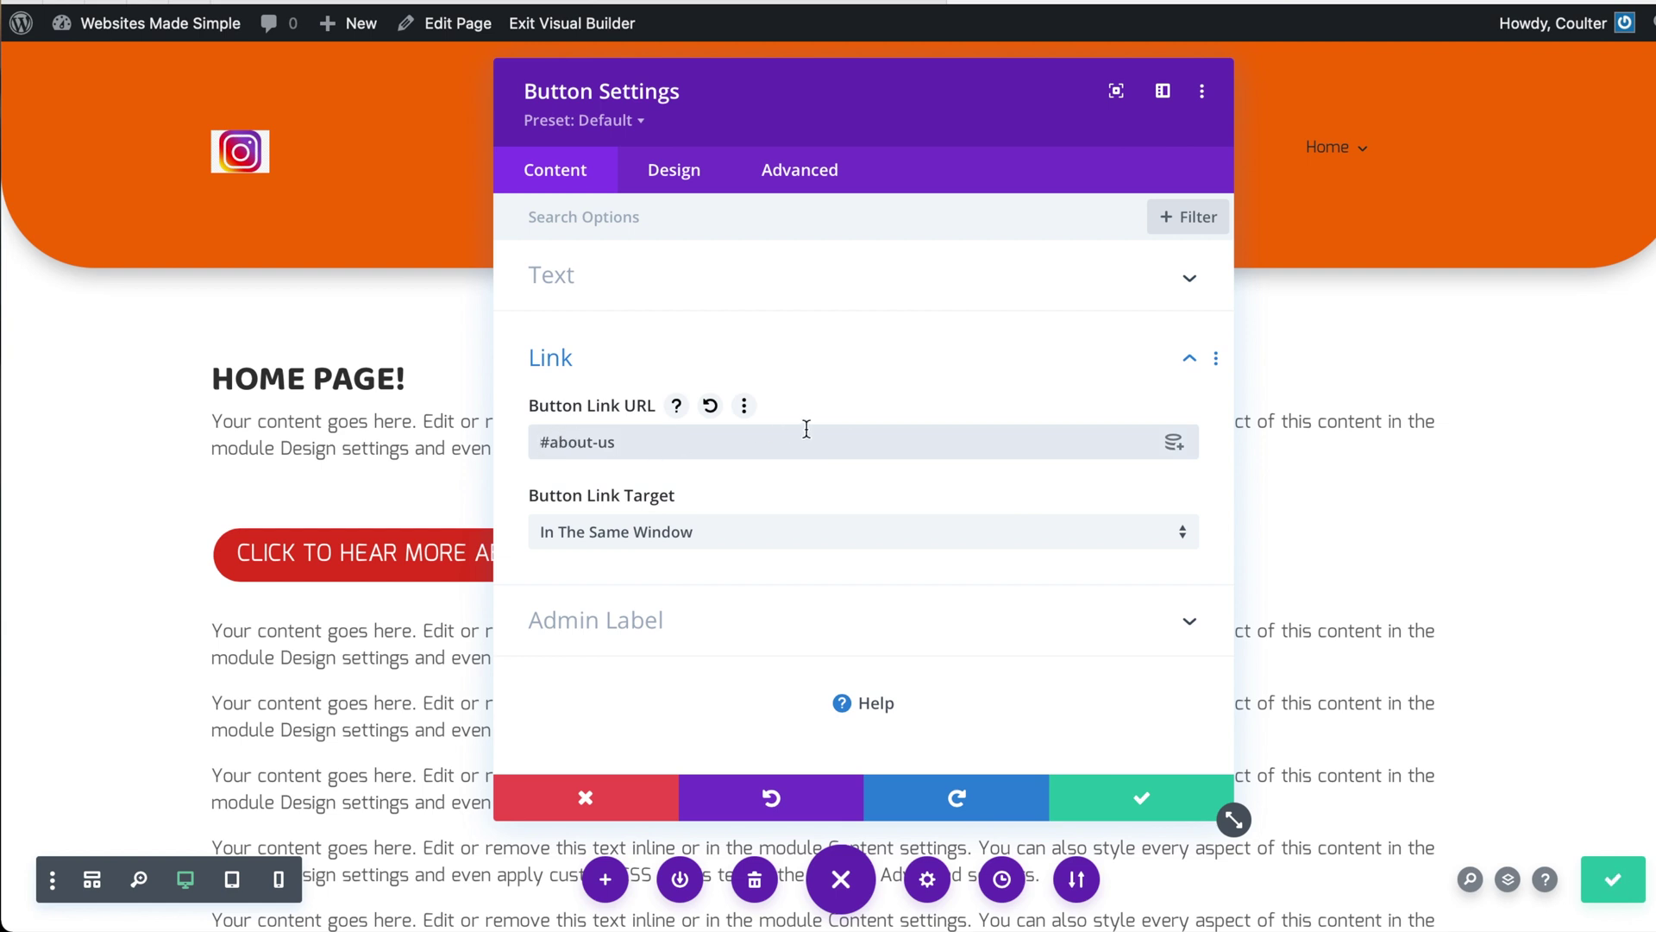
{"action": "type", "text": "/"}
{"action": "type", "text": "a"}
{"action": "type", "text": "bout-us/"}
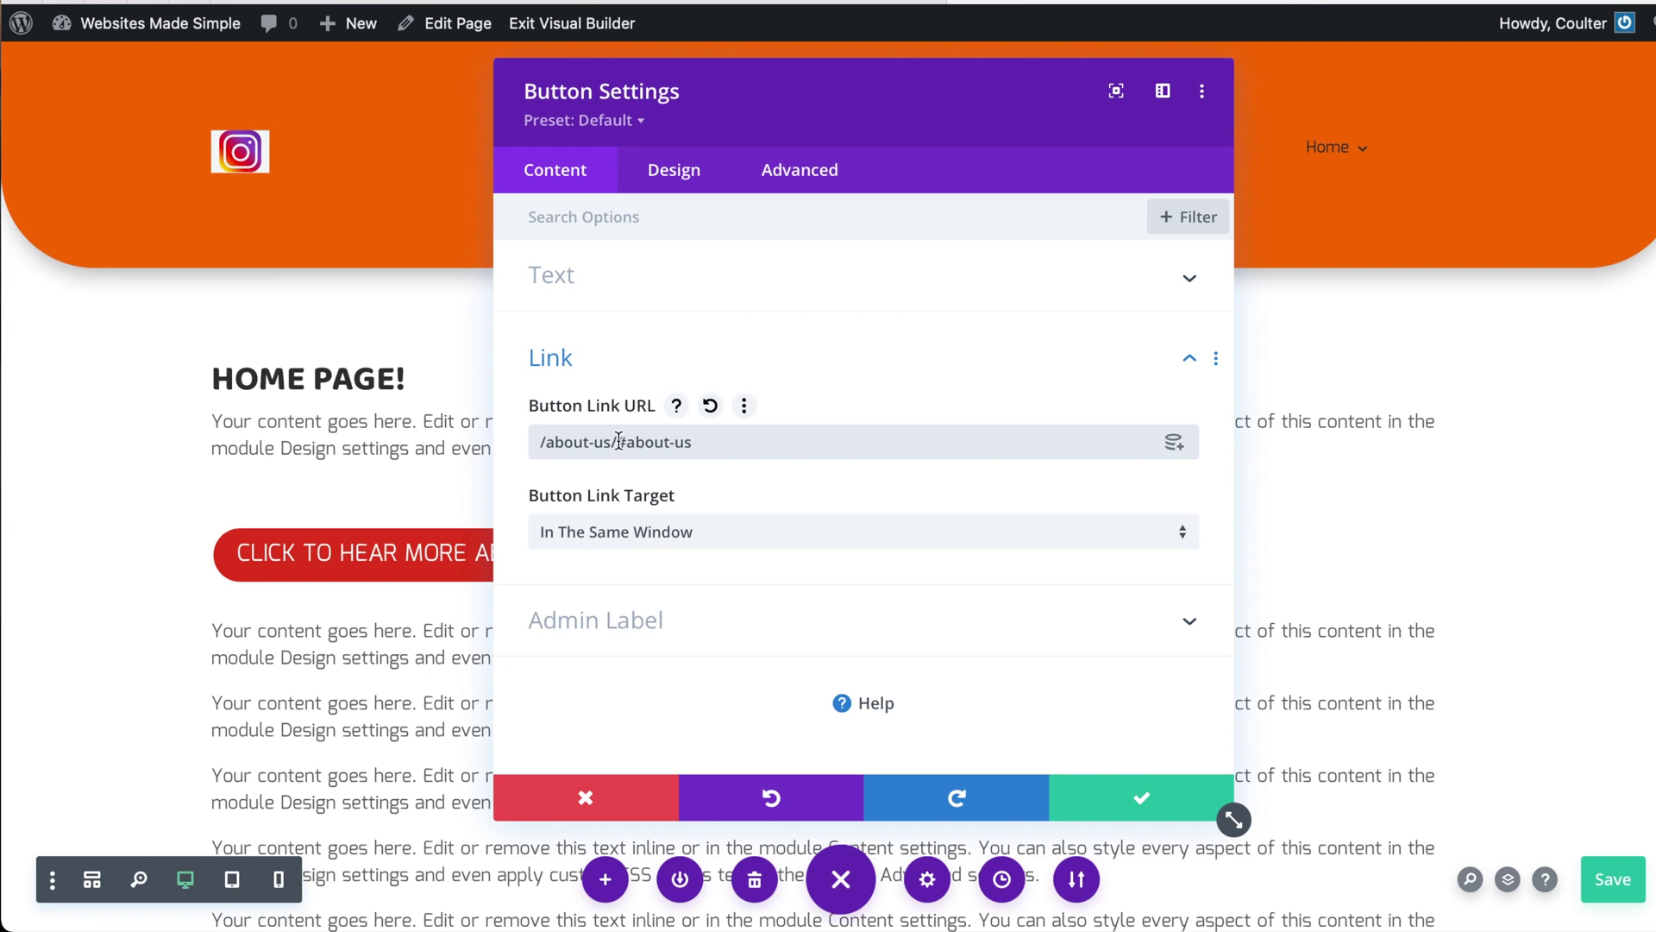
Step: Remove the extra /about-us/ before the anchor so the link stays #about-us, then confirm the button settings
{"action": "left_click_drag", "start_coordinate": [620, 442], "coordinate": [539, 442]}
{"action": "key", "text": "BackSpace"}
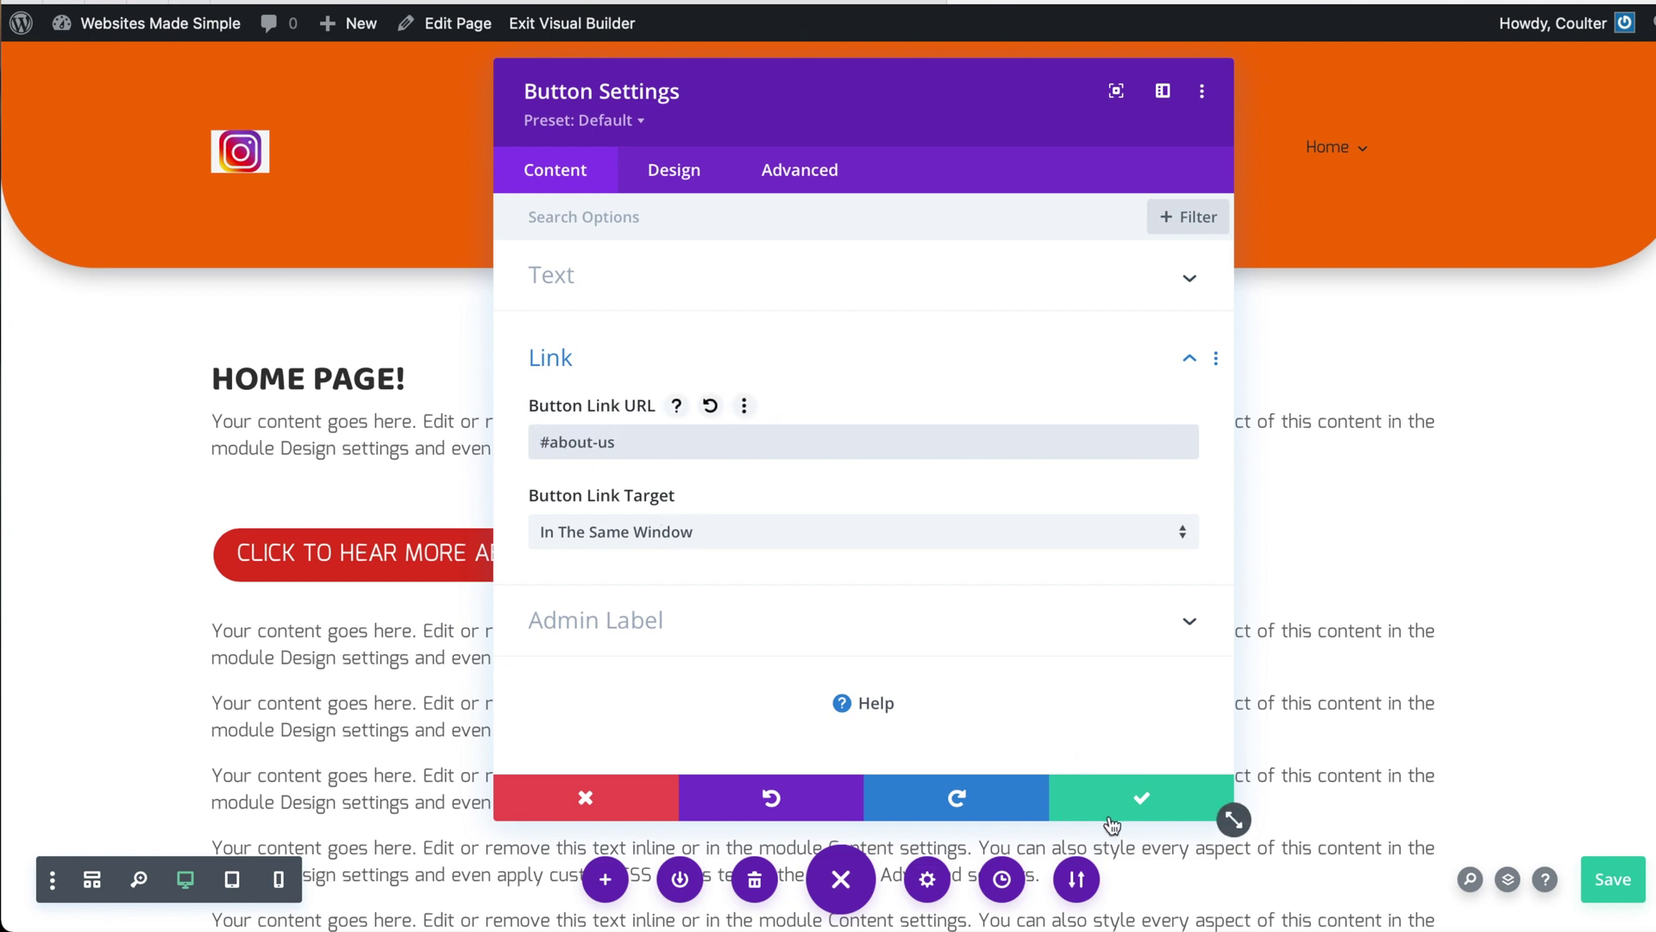
{"action": "left_click", "coordinate": [1139, 803]}
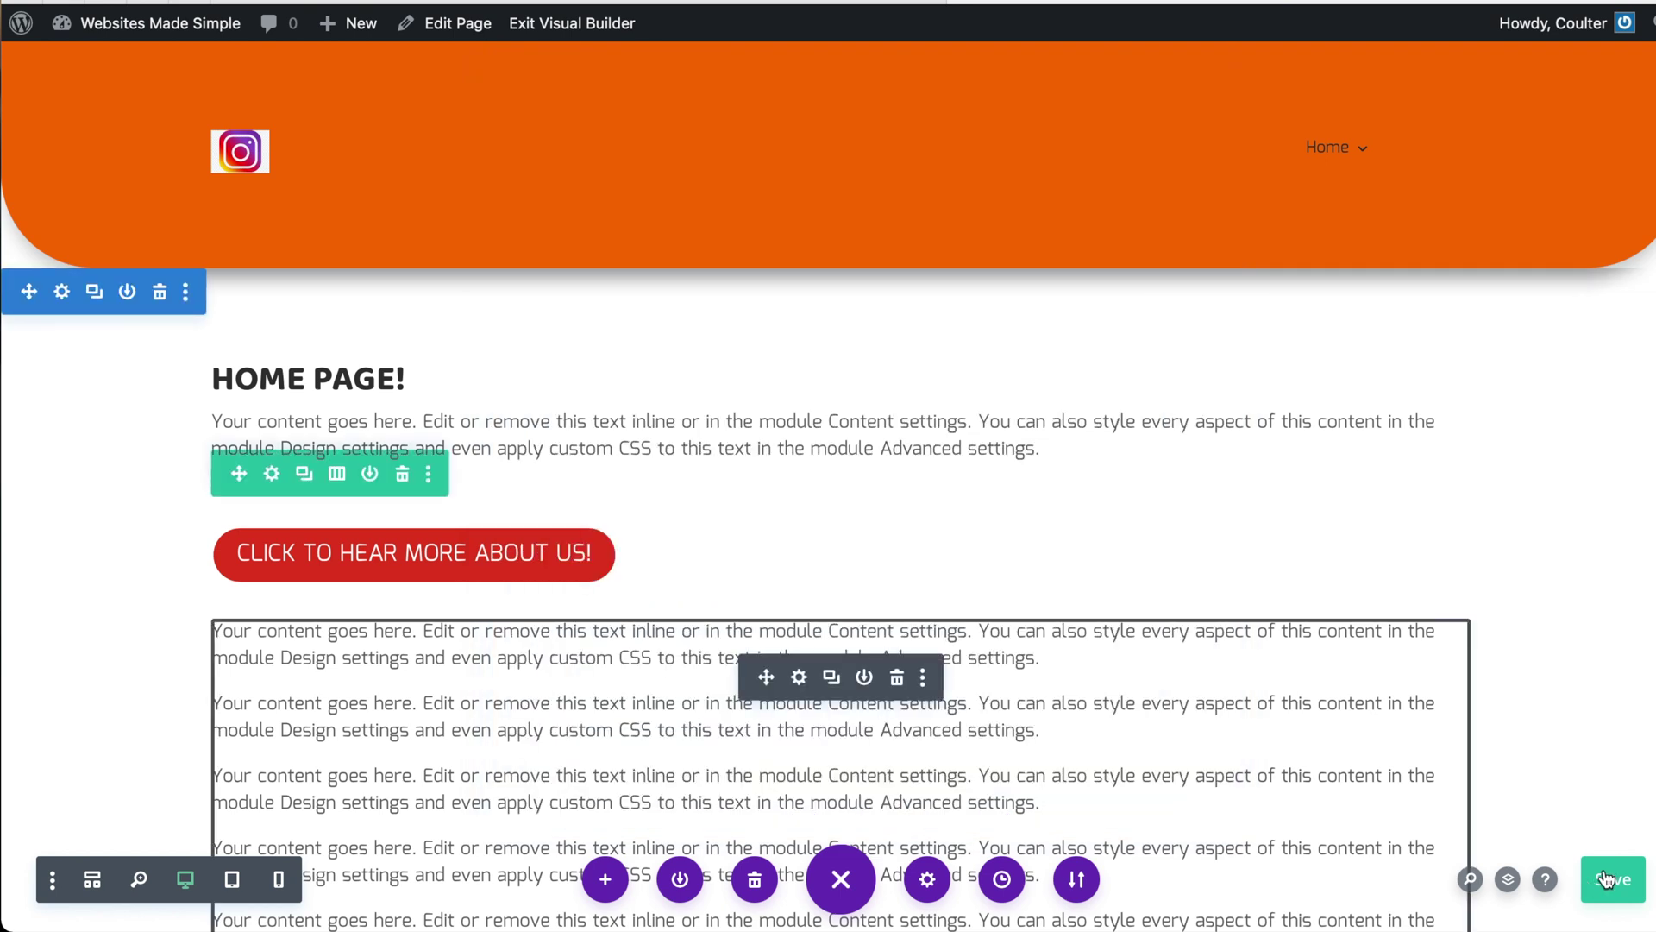
Step: Save the page changes and exit the Visual Builder to the live home page
{"action": "left_click", "coordinate": [1606, 879]}
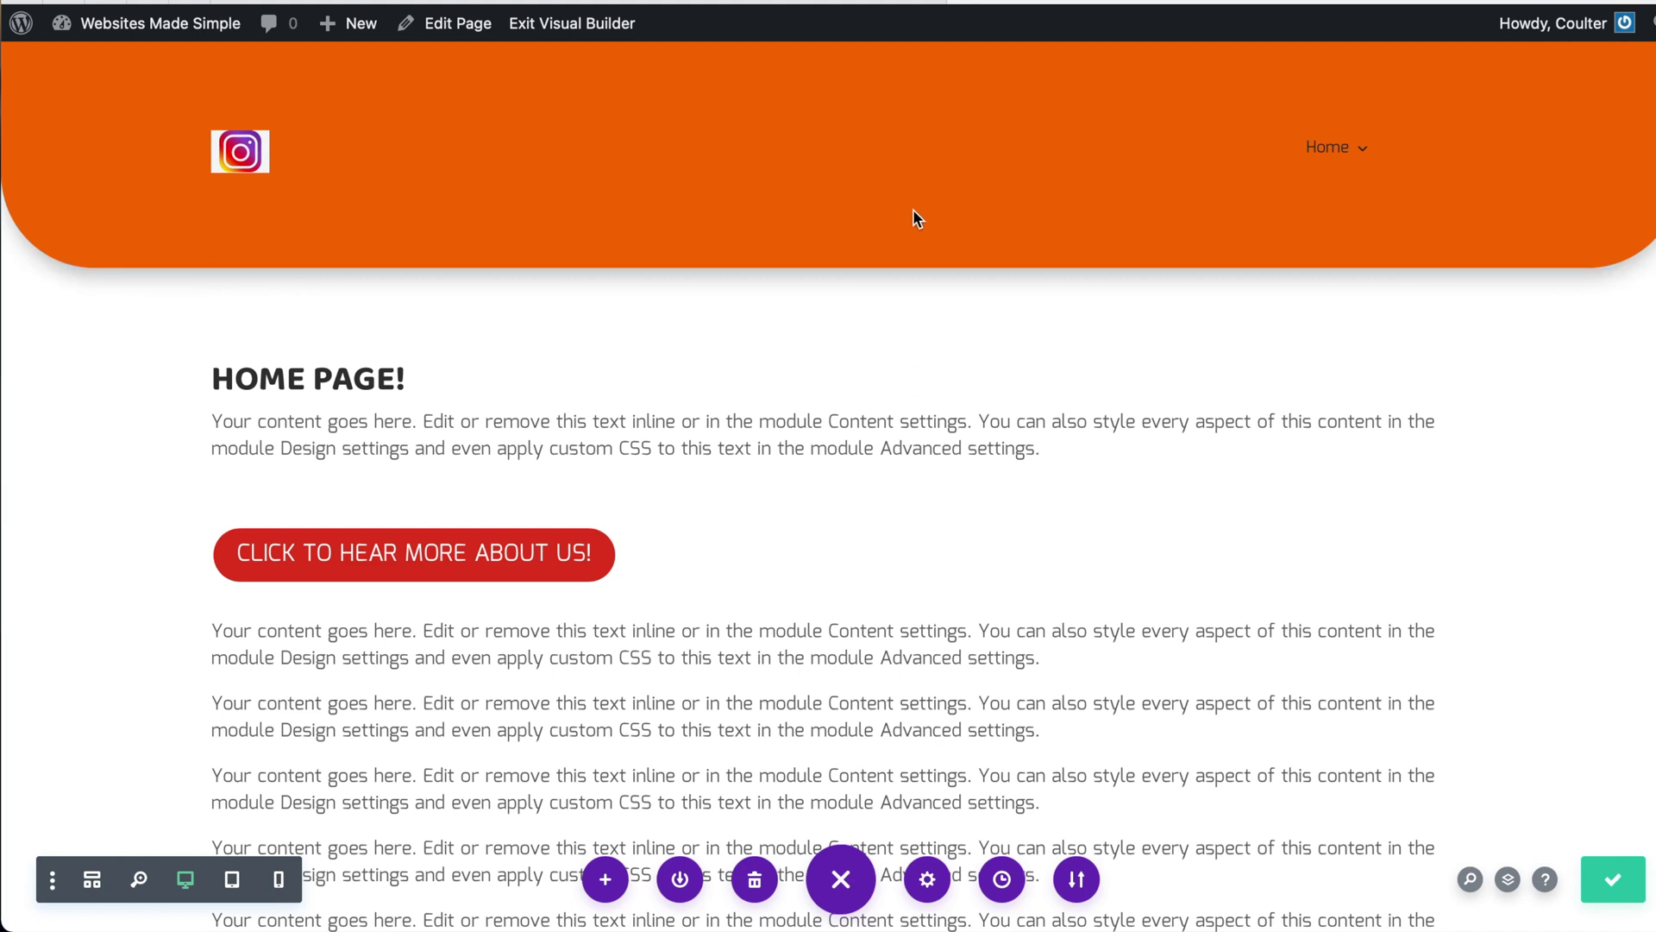
{"action": "right_click", "coordinate": [583, 27]}
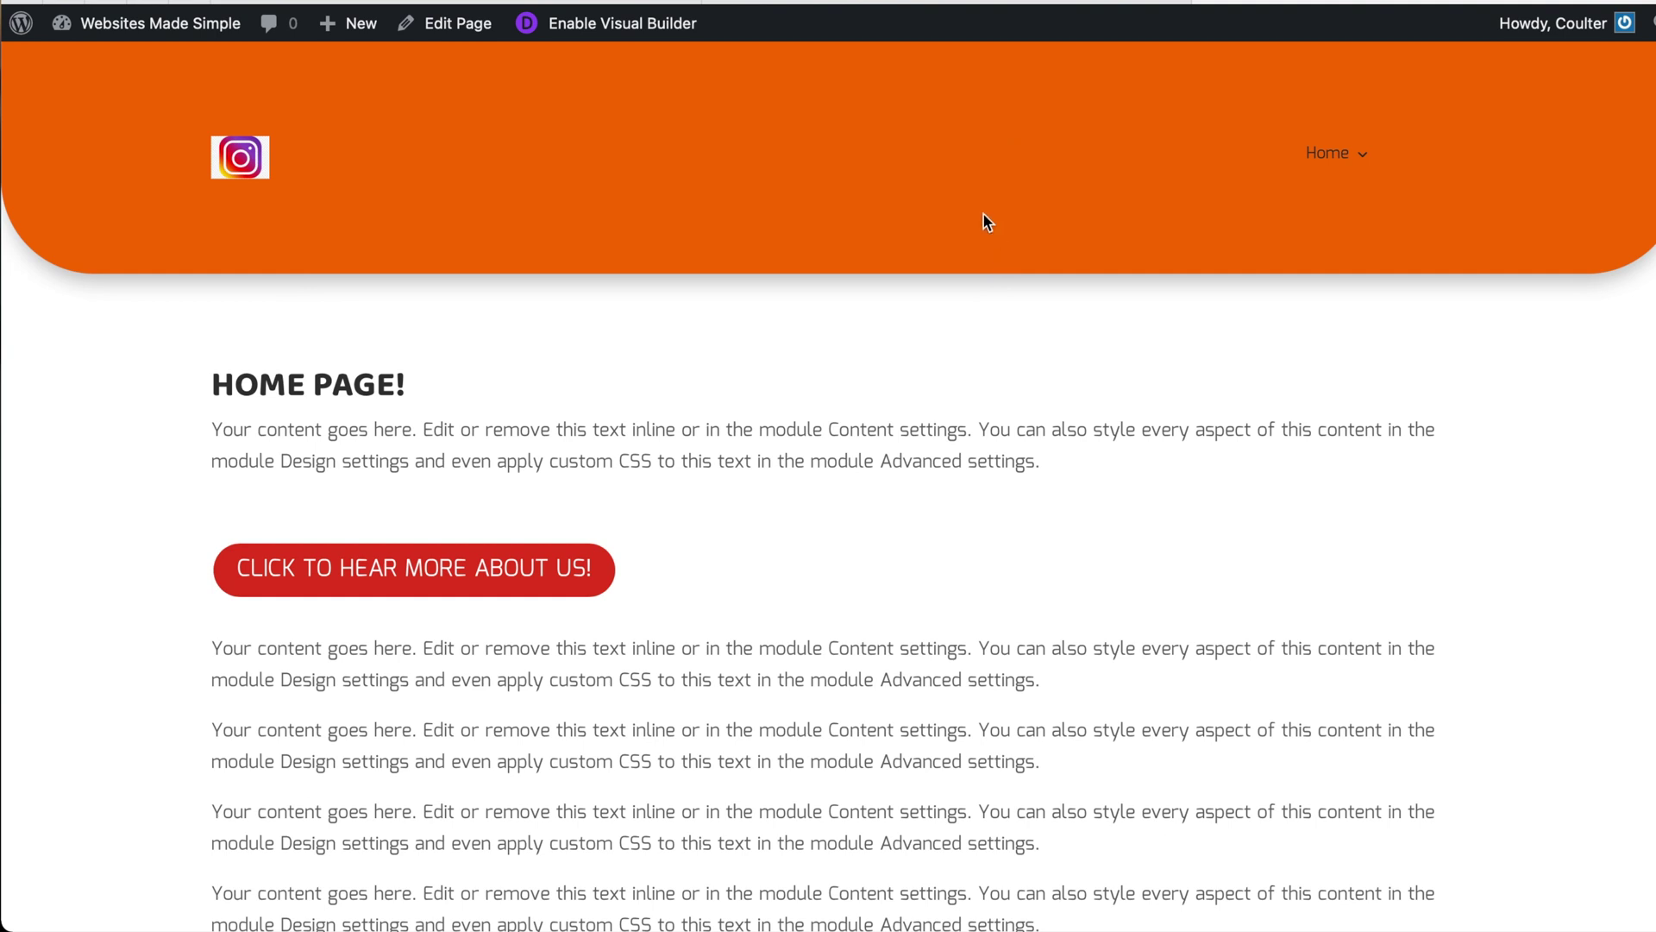
{"action": "left_click", "coordinate": [444, 570]}
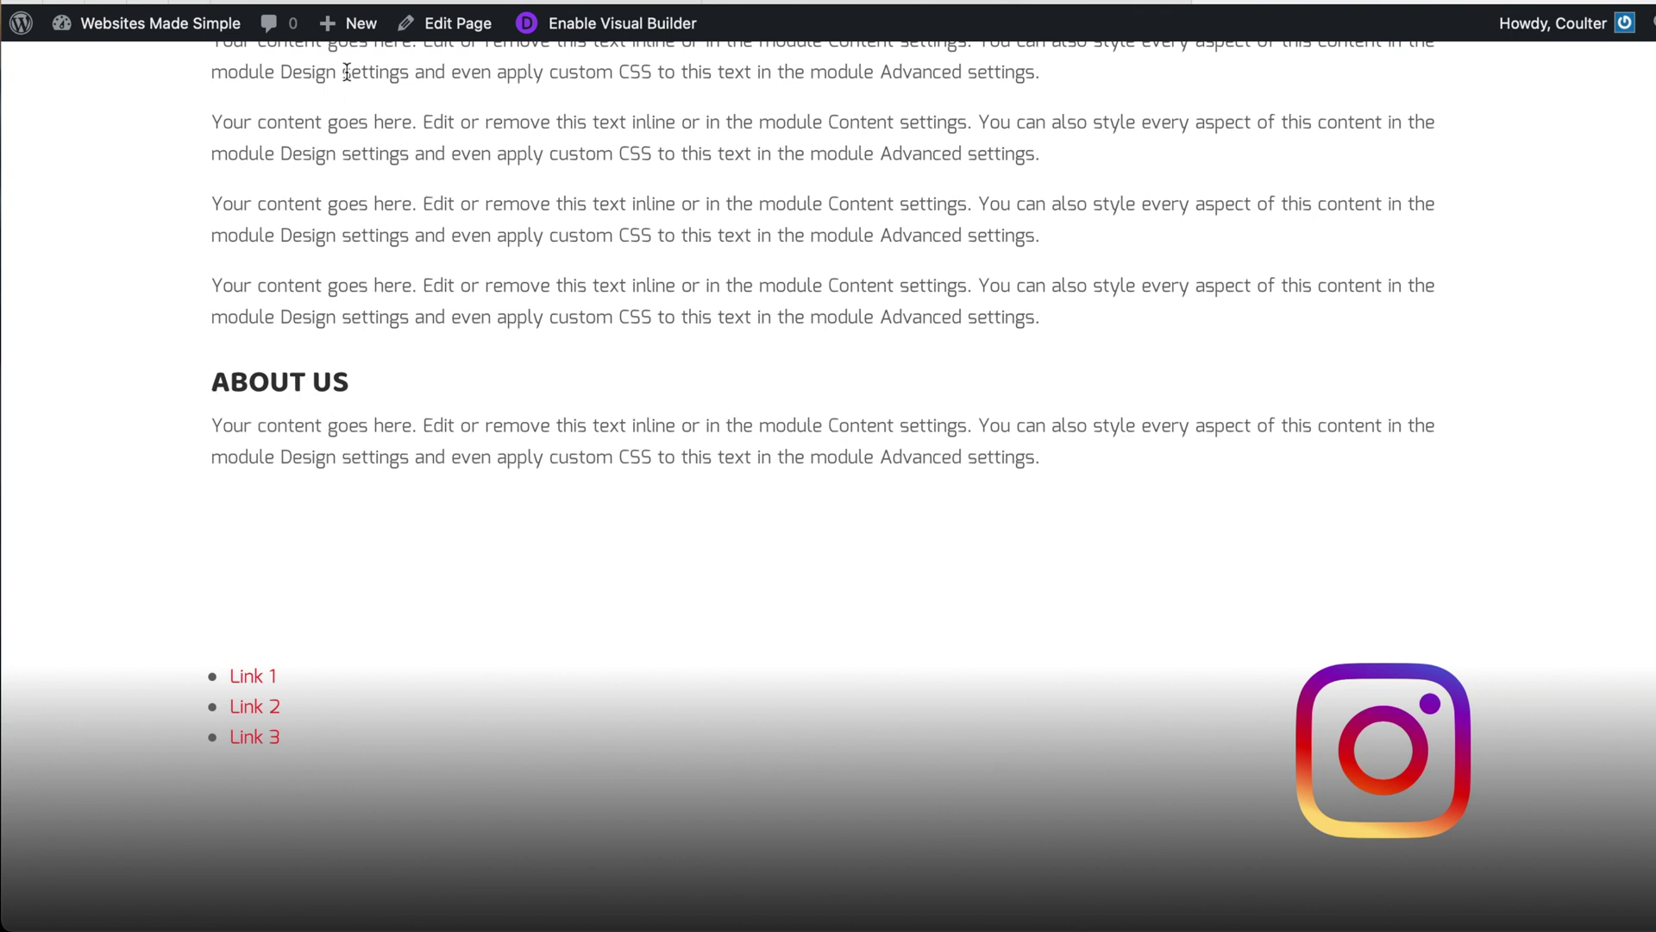
{"action": "scroll", "coordinate": [911, 635], "scroll_direction": "down", "scroll_amount": 3}
{"action": "scroll", "coordinate": [689, 340], "scroll_direction": "up", "scroll_amount": 3}
{"action": "scroll", "coordinate": [690, 341], "scroll_direction": "up", "scroll_amount": 2}
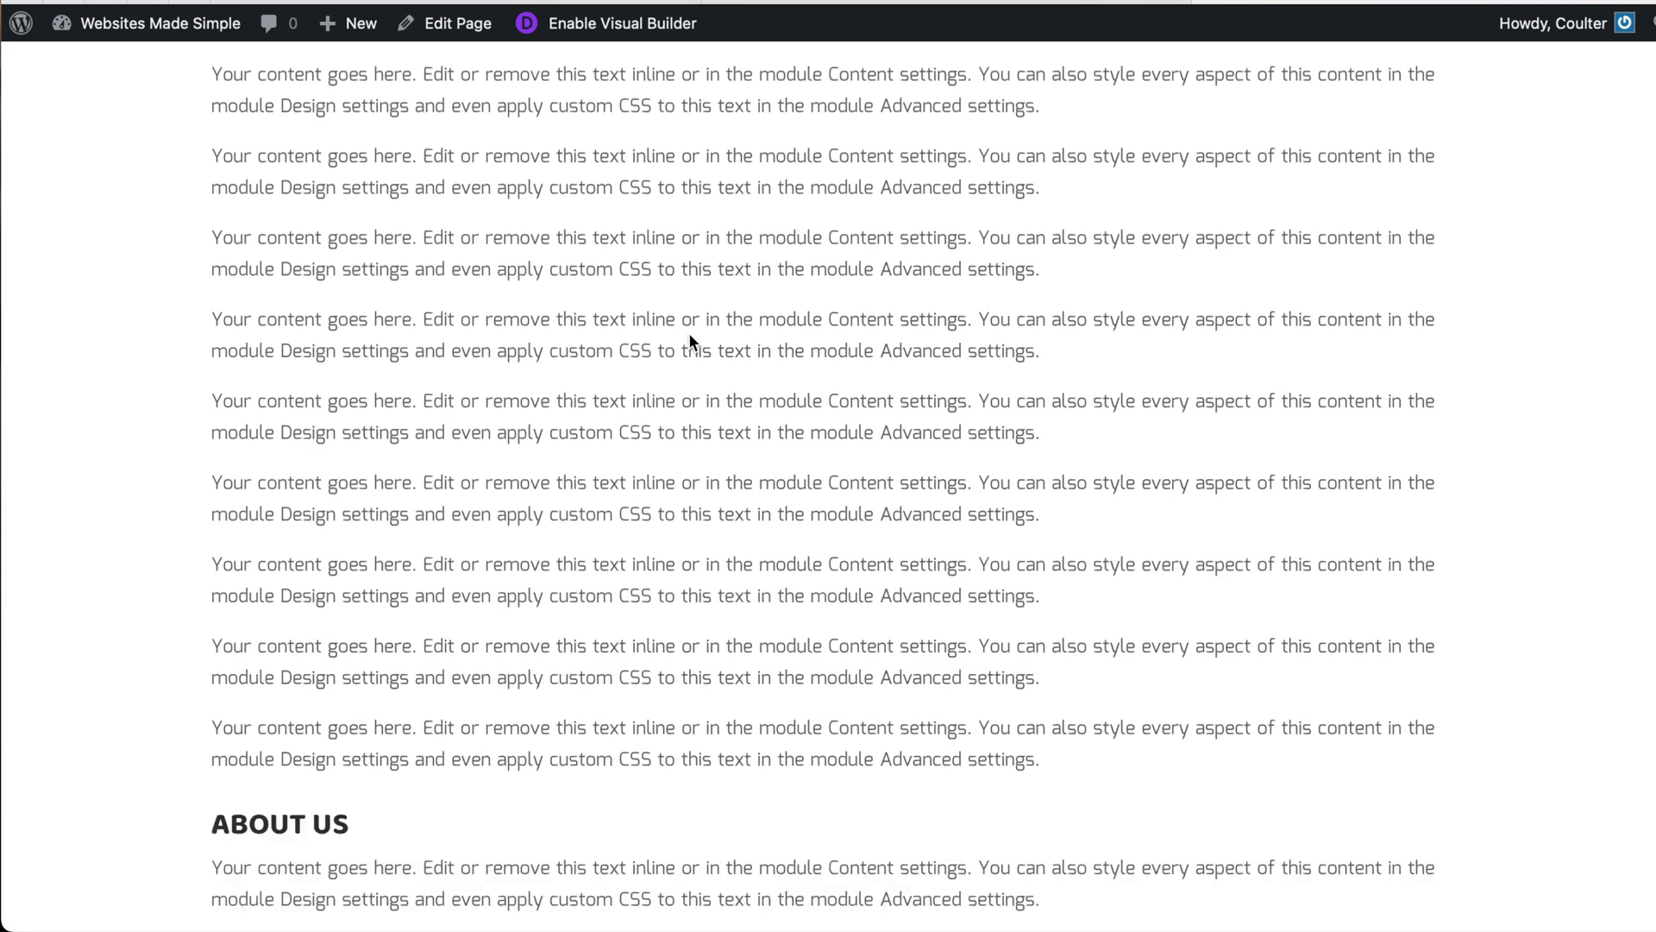
{"action": "scroll", "coordinate": [690, 340], "scroll_direction": "up", "scroll_amount": 10}
{"action": "scroll", "coordinate": [429, 570], "scroll_direction": "down", "scroll_amount": 1}
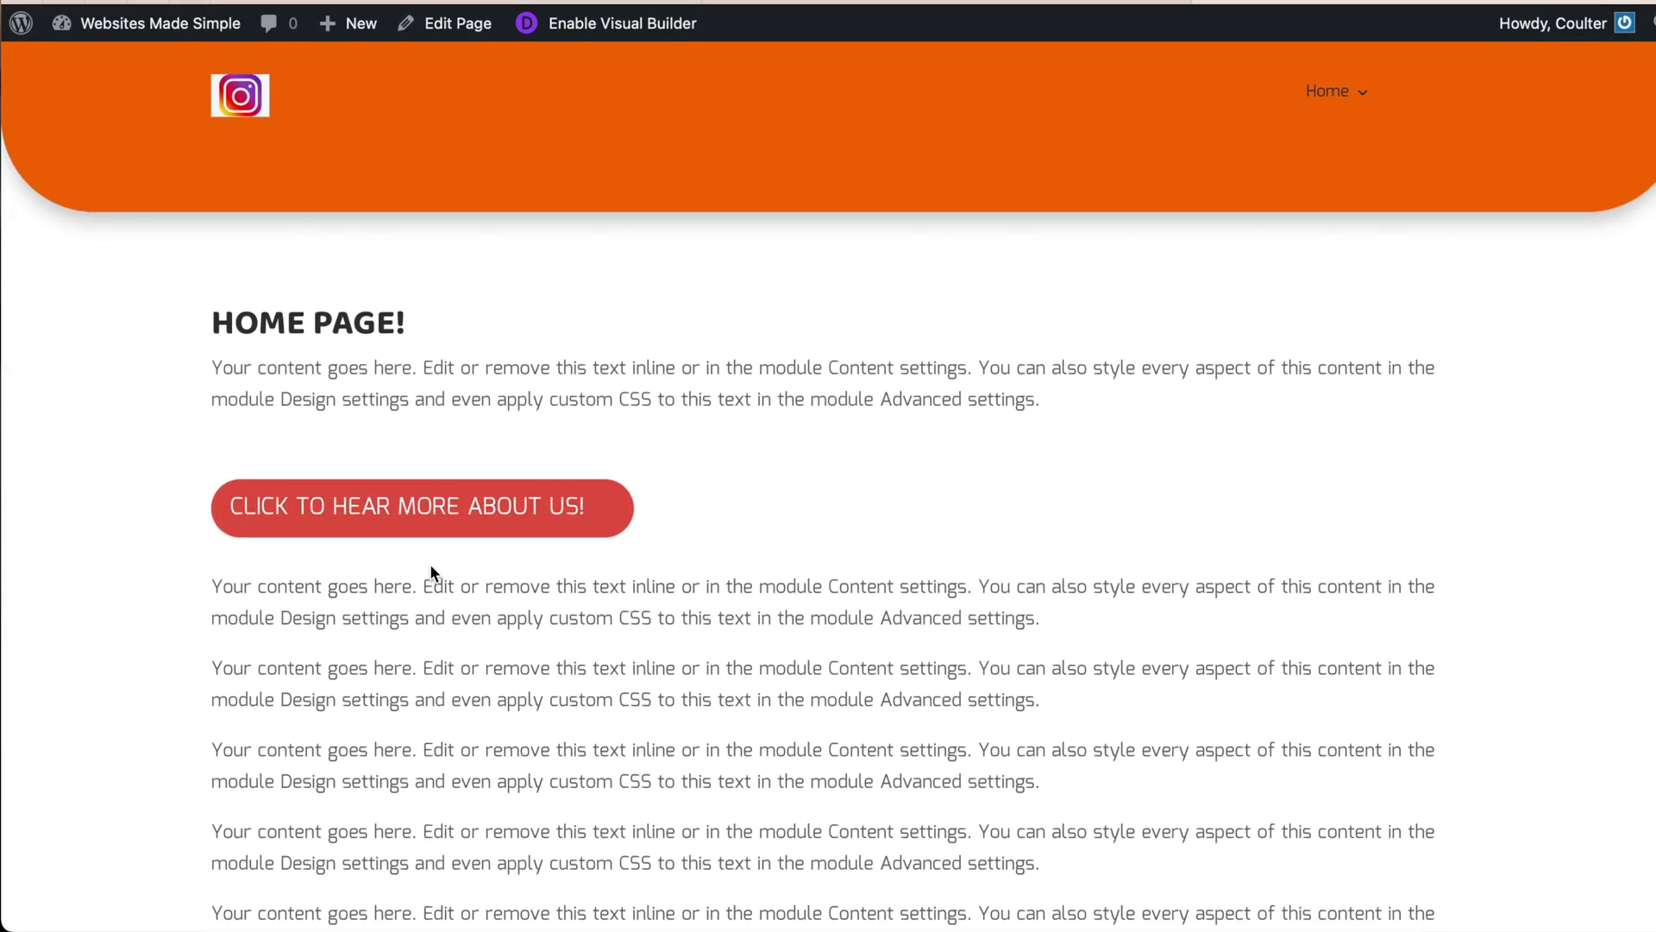
{"action": "scroll", "coordinate": [430, 569], "scroll_direction": "down", "scroll_amount": 10}
{"action": "scroll", "coordinate": [574, 433], "scroll_direction": "up", "scroll_amount": 6}
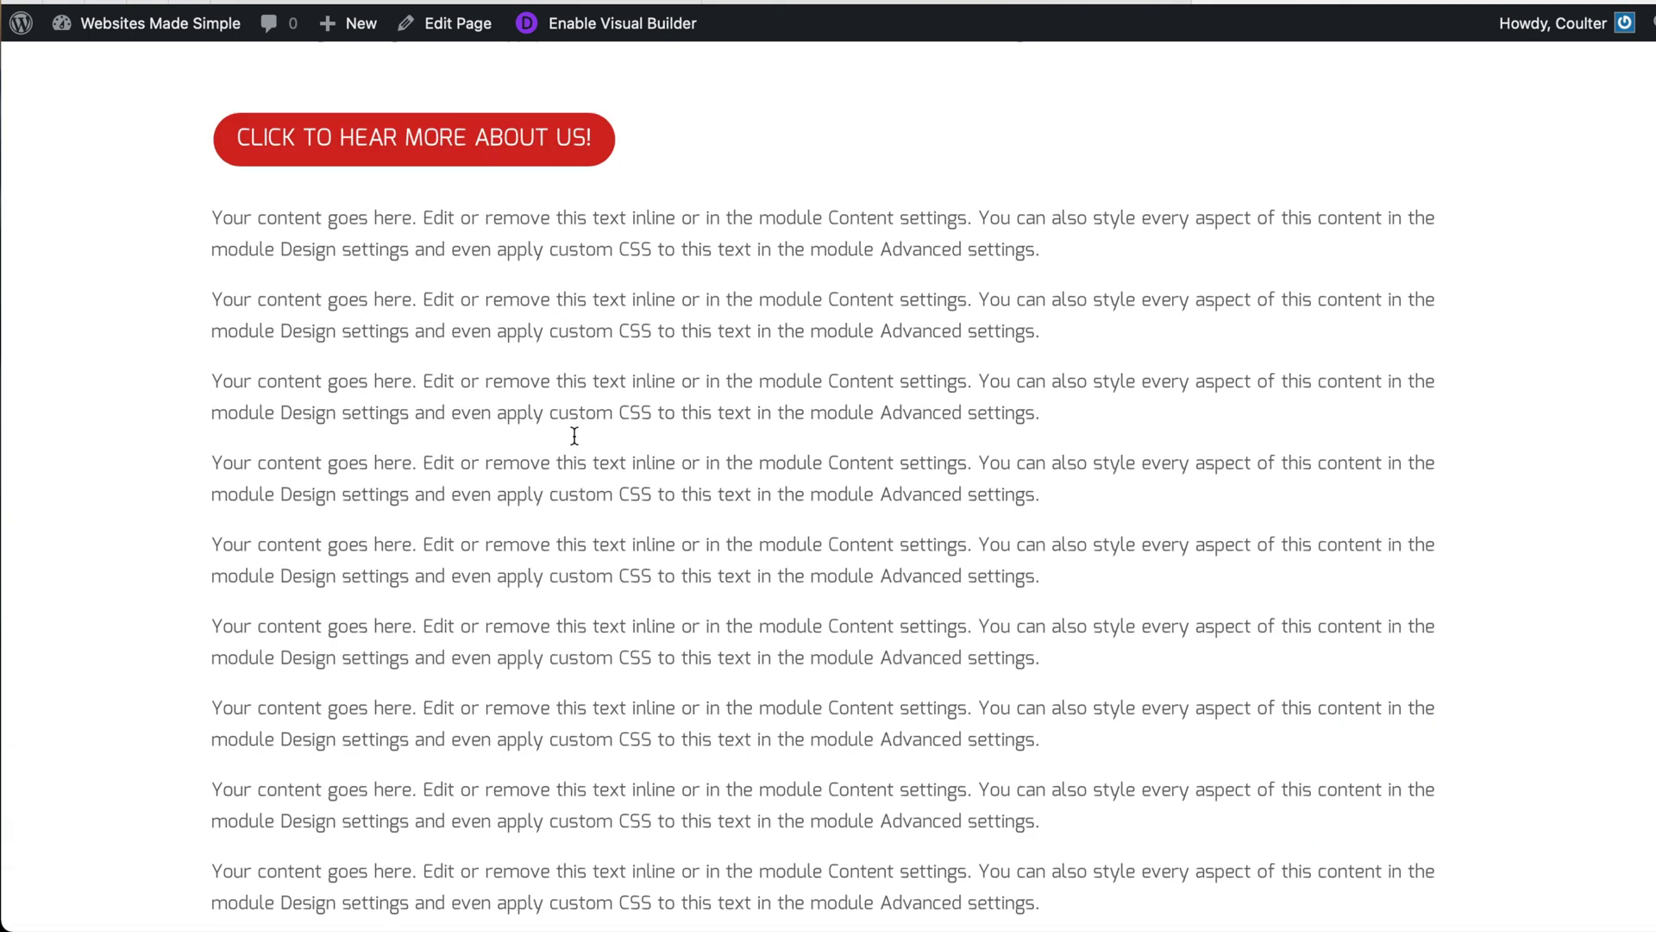
{"action": "scroll", "coordinate": [573, 433], "scroll_direction": "up", "scroll_amount": 5}
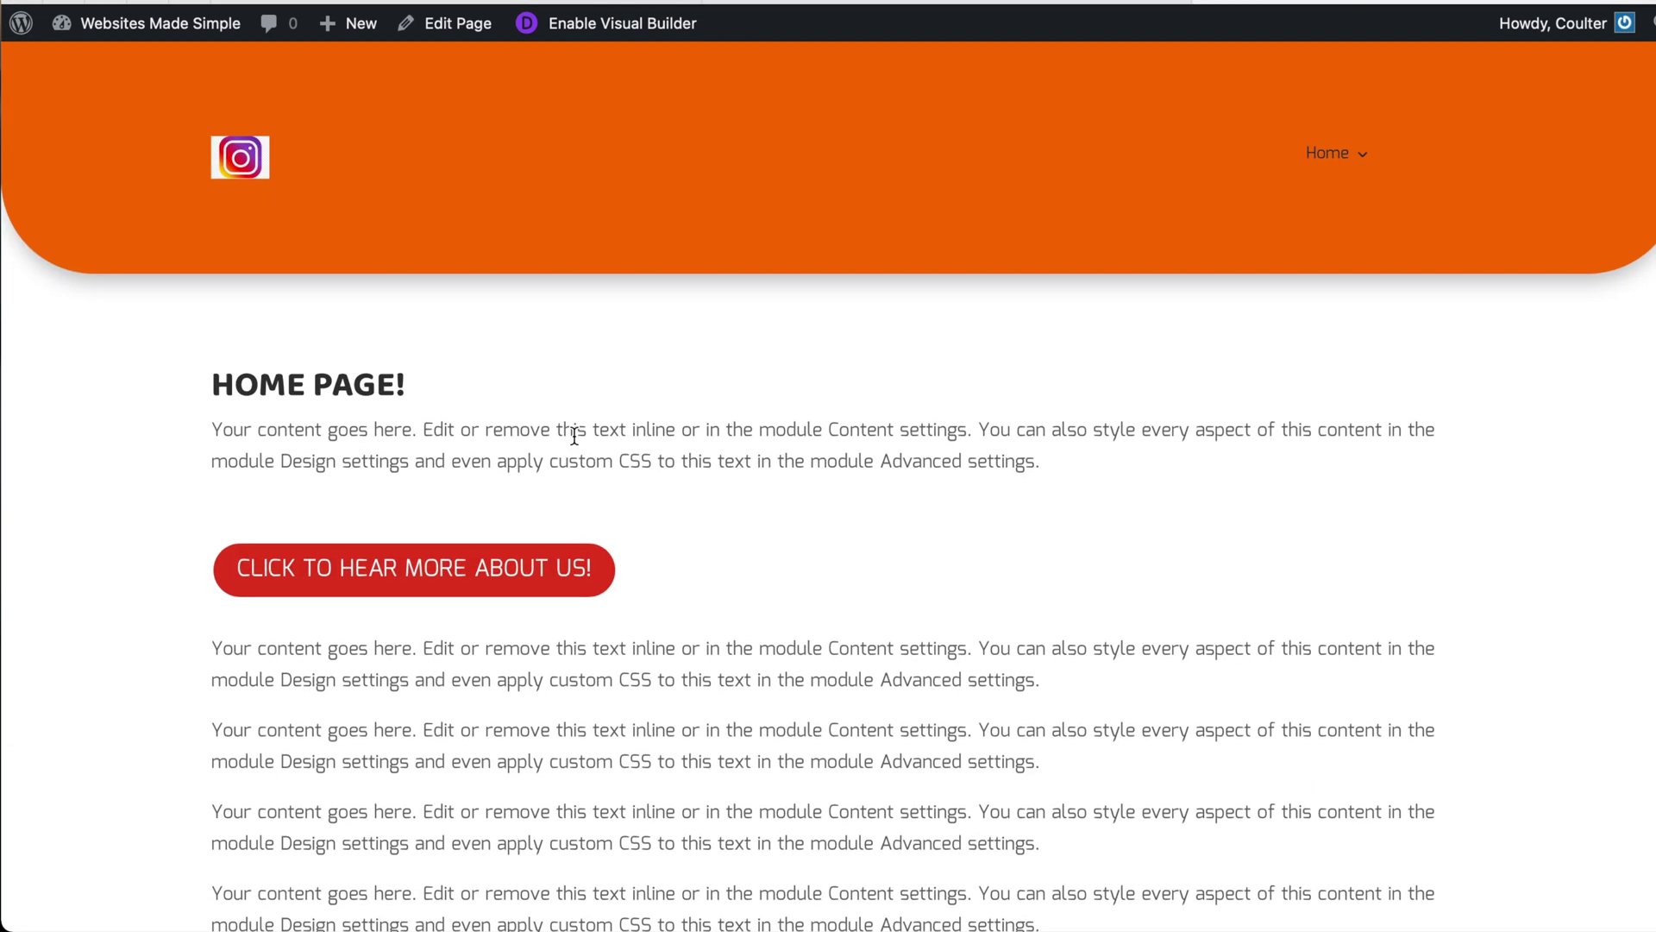